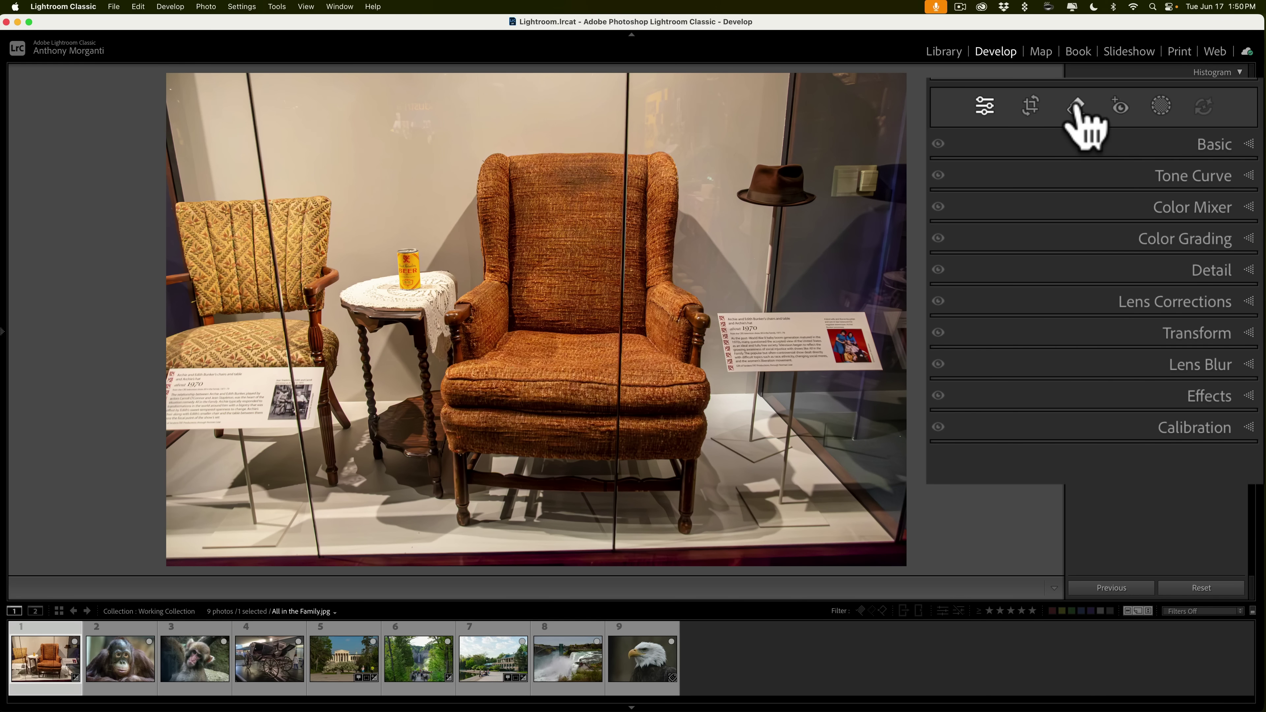
- Apply Reflections distraction removal to the armchairs photo at Best quality
left_click(1073, 108)
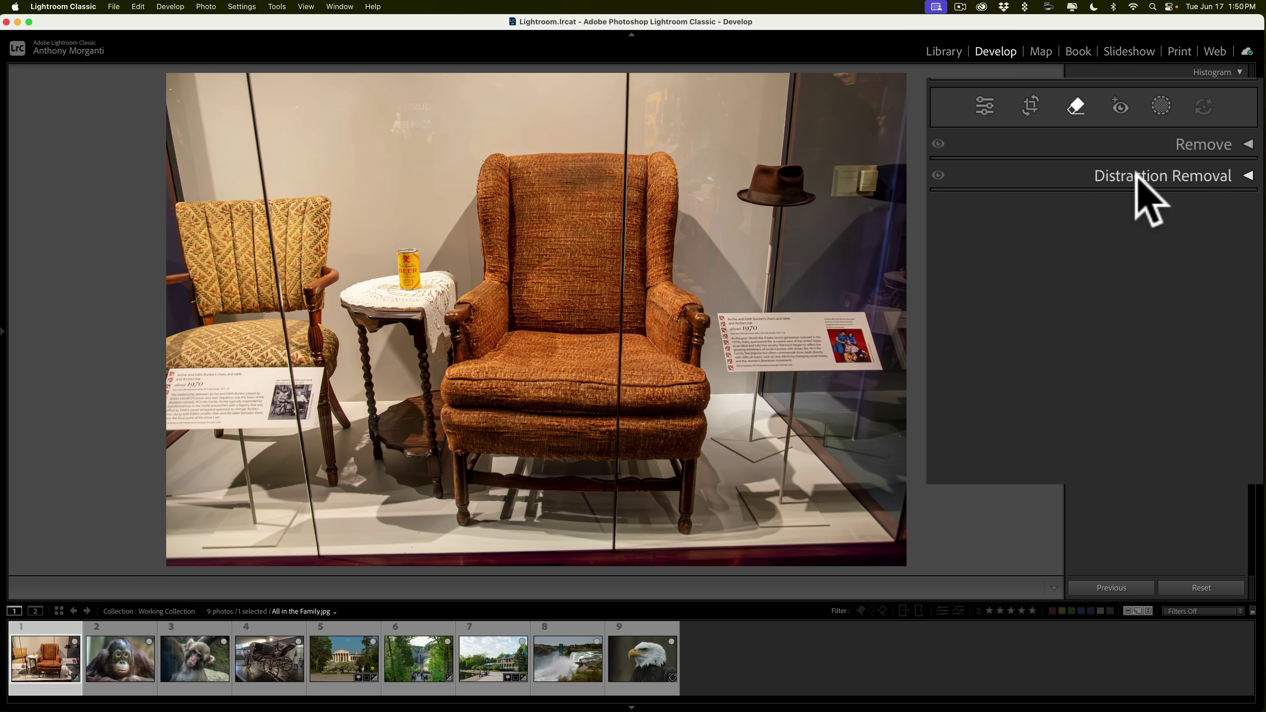
left_click(1248, 176)
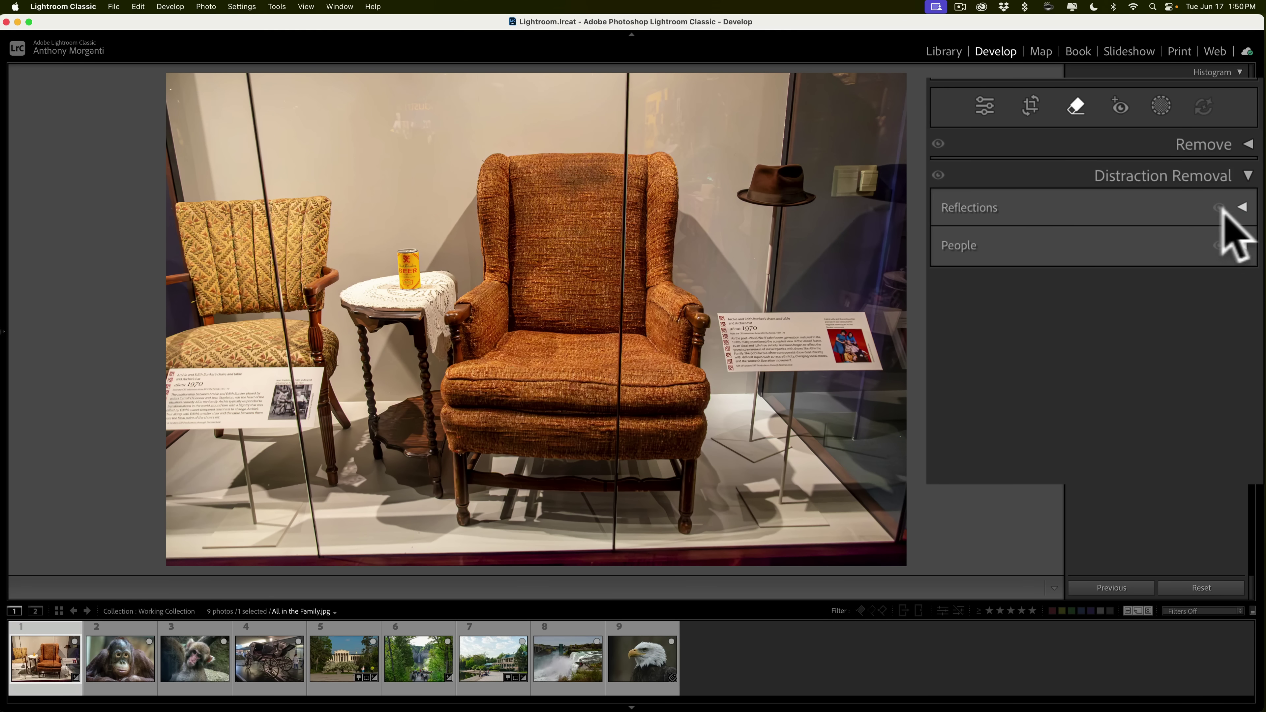
left_click(1242, 207)
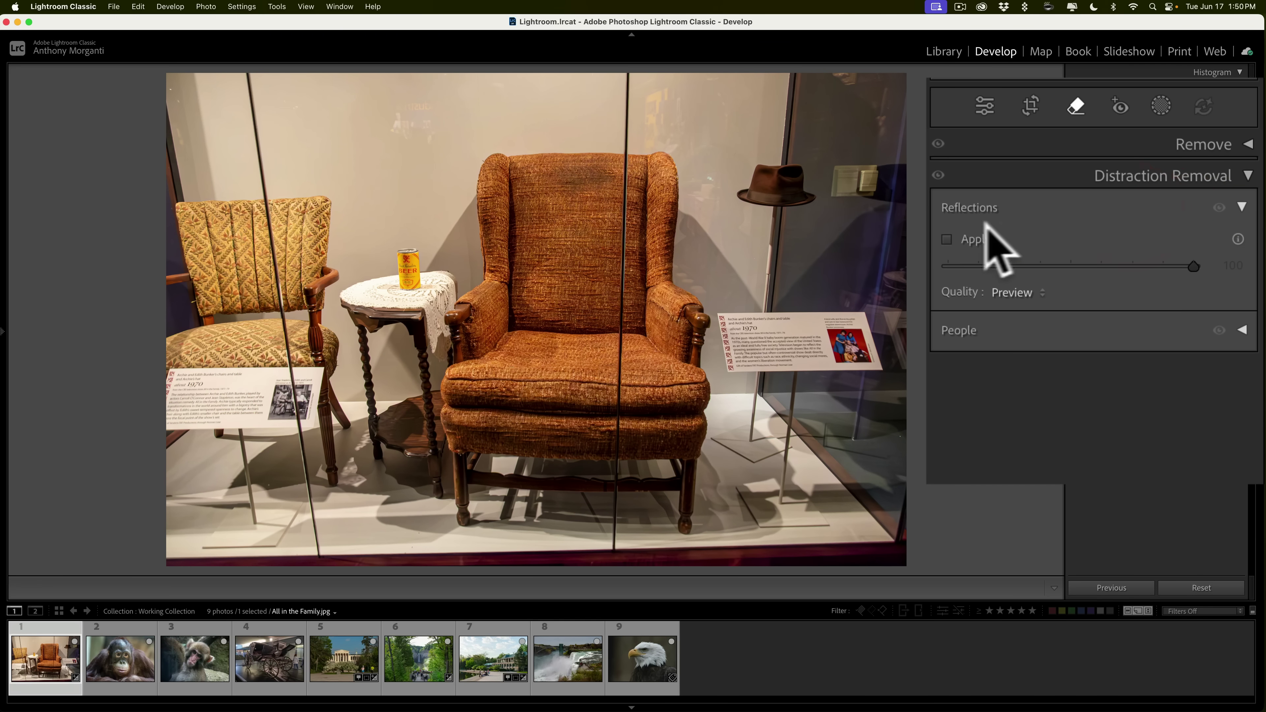
left_click(946, 239)
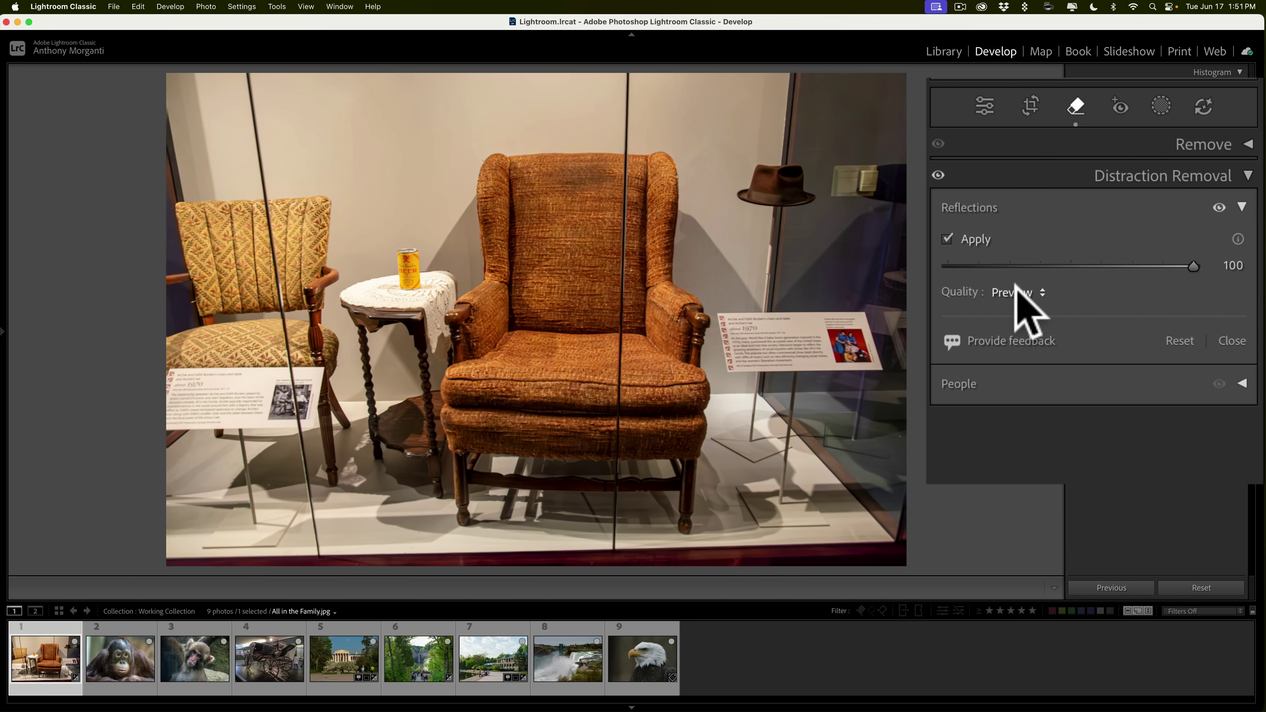
left_click(1027, 293)
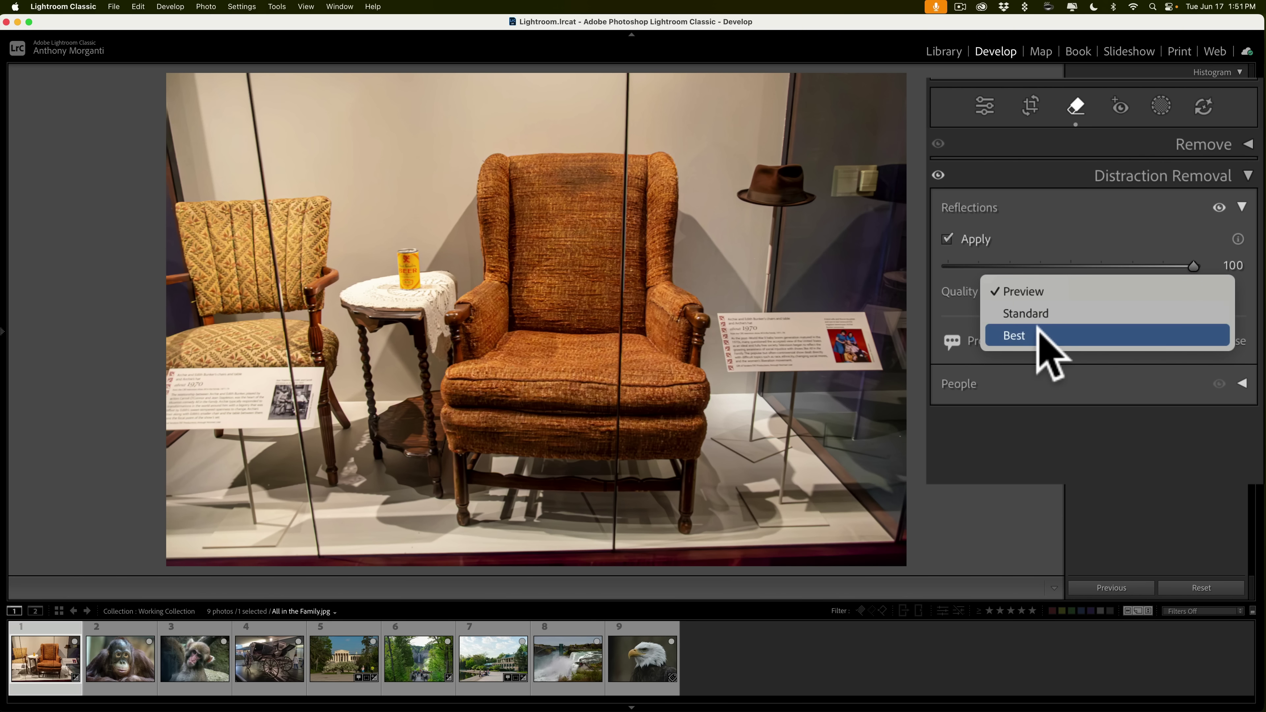
left_click(1041, 331)
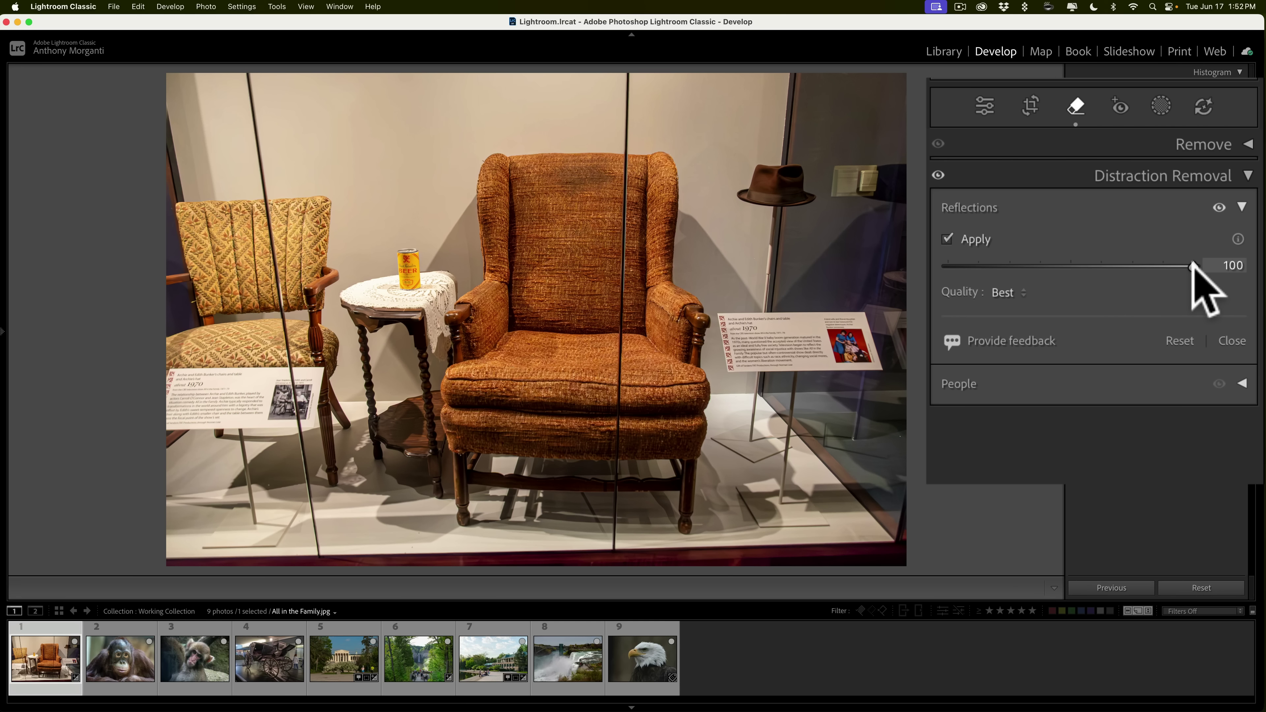
left_click_drag(1193, 264, 947, 265)
left_click(947, 262)
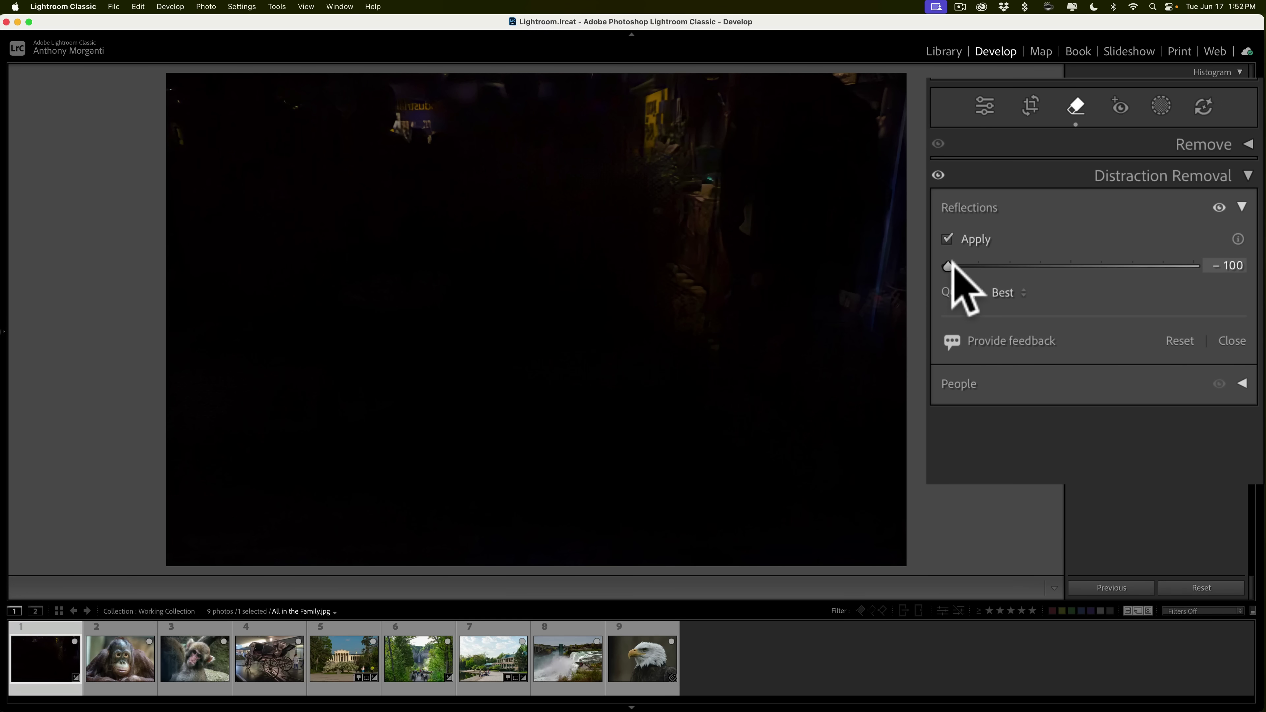
left_click_drag(947, 265, 1235, 274)
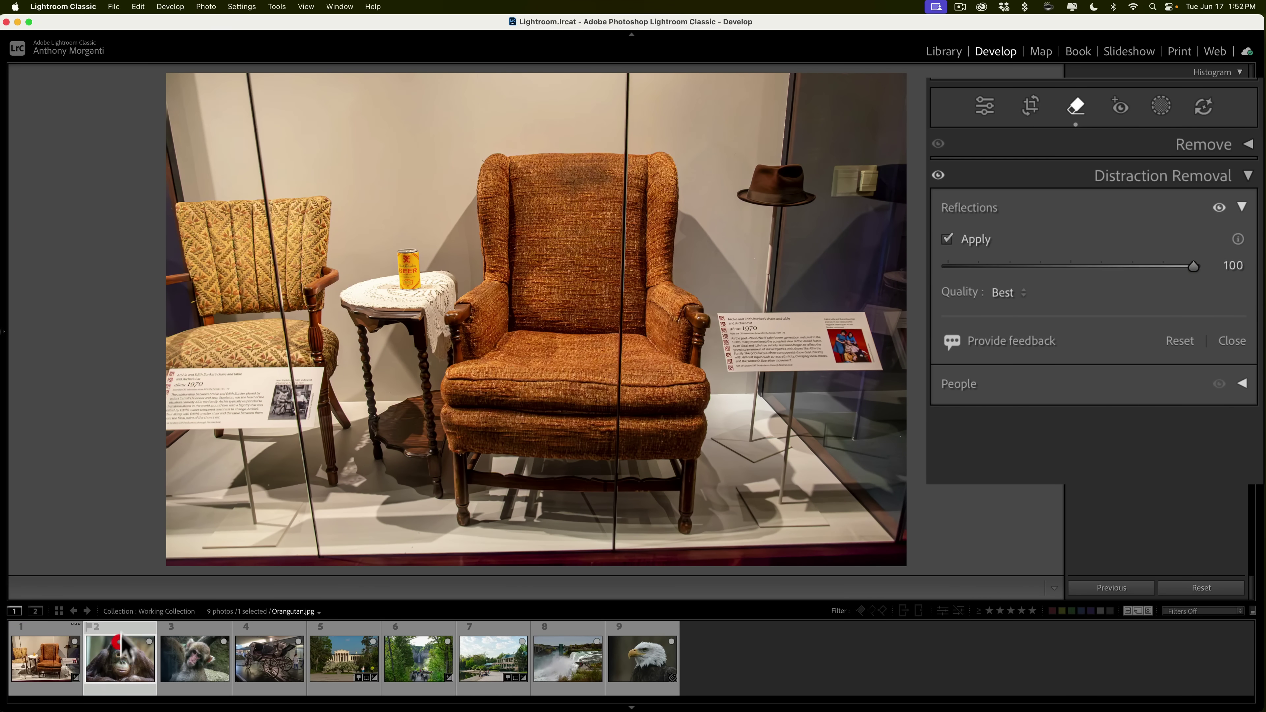
- Apply Standard-quality reflection removal to the Orangutan photo and test the Reflections slider extremes
left_click(122, 654)
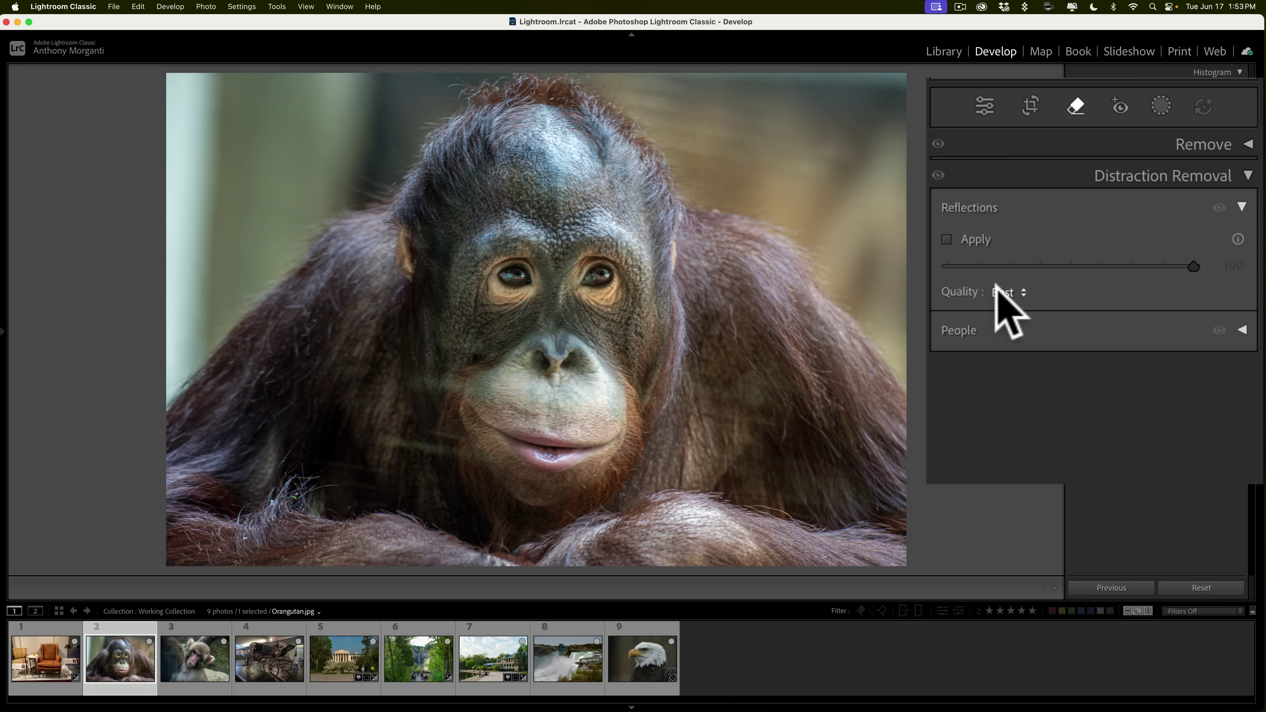
left_click(1002, 292)
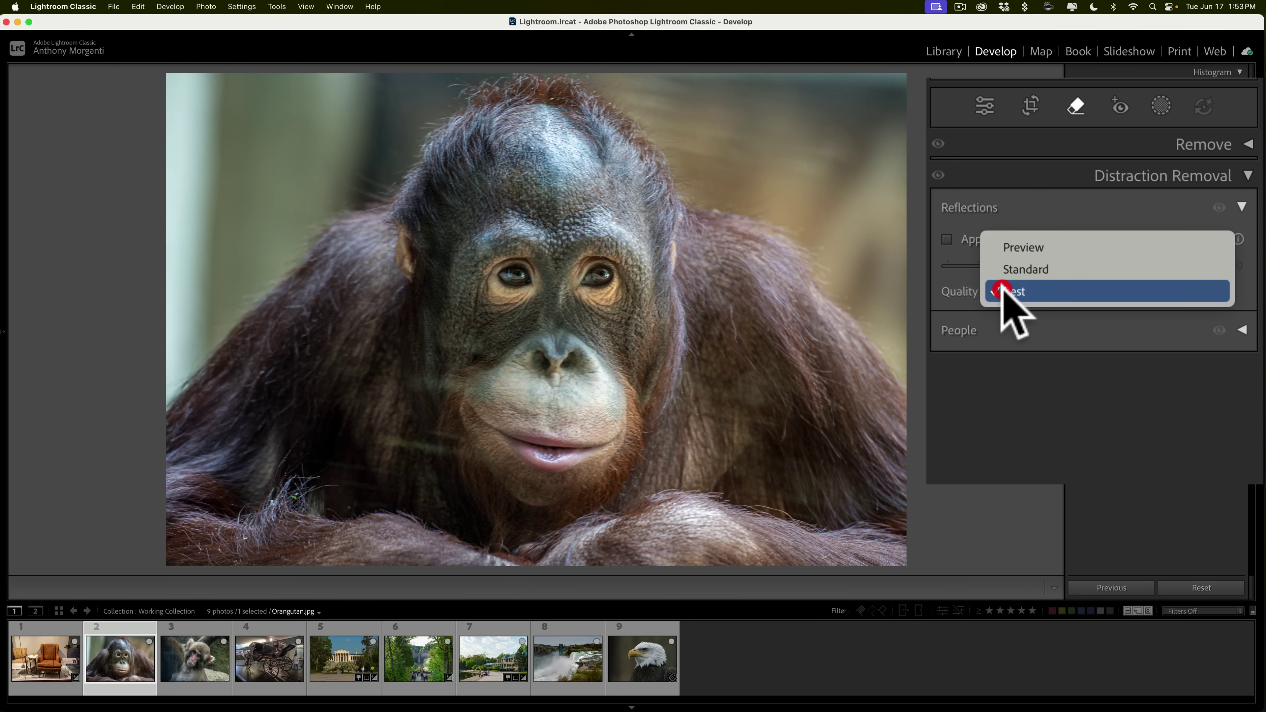
left_click(1010, 270)
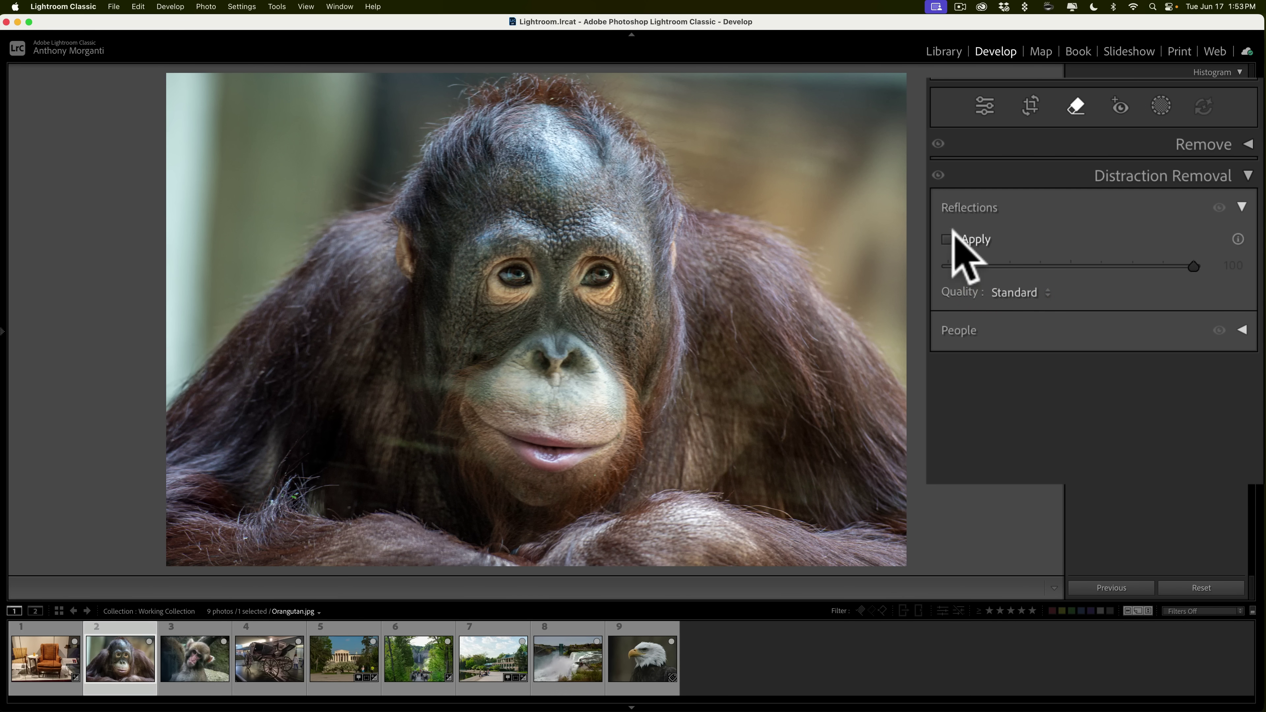
left_click(947, 240)
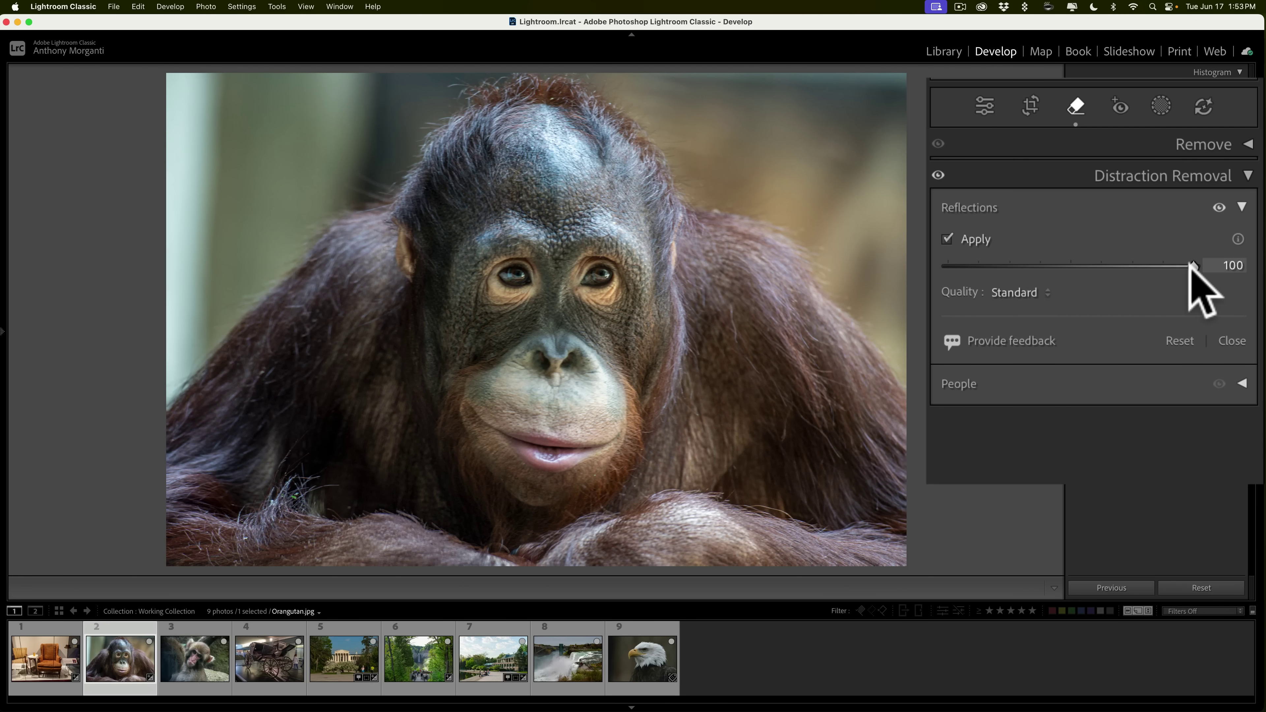
left_click_drag(1192, 266, 932, 267)
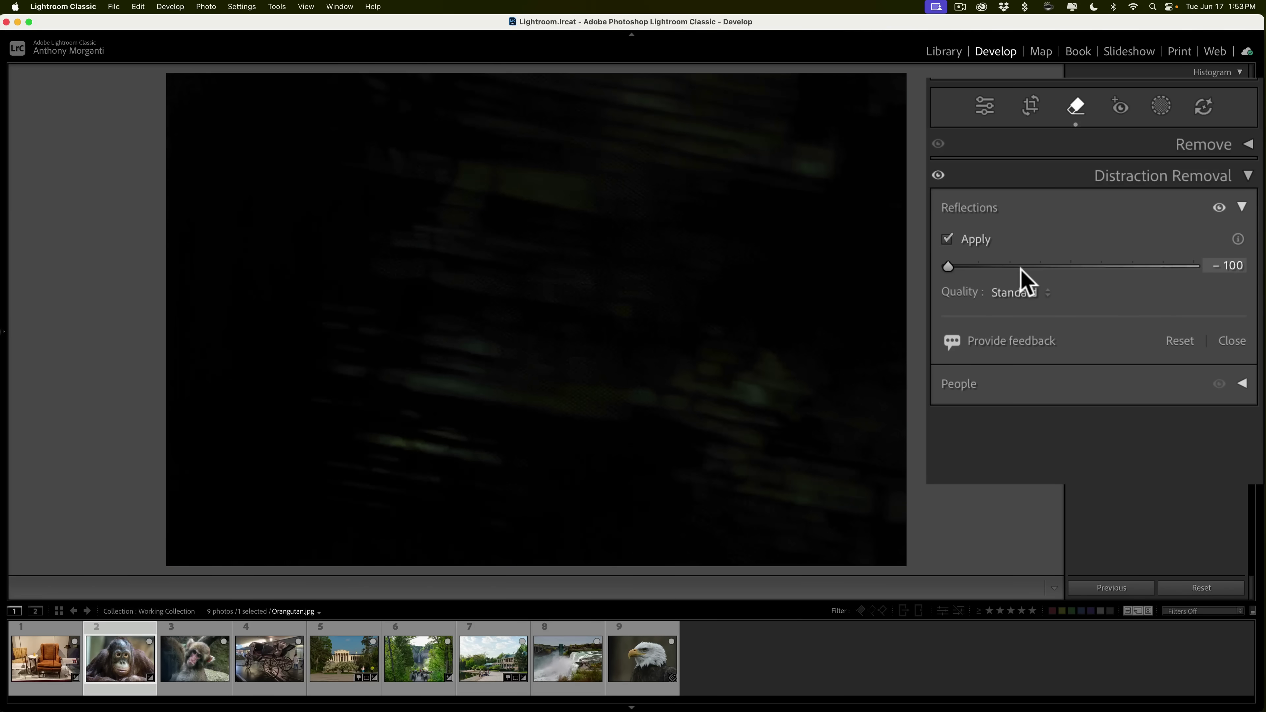
left_click_drag(1020, 267, 1210, 263)
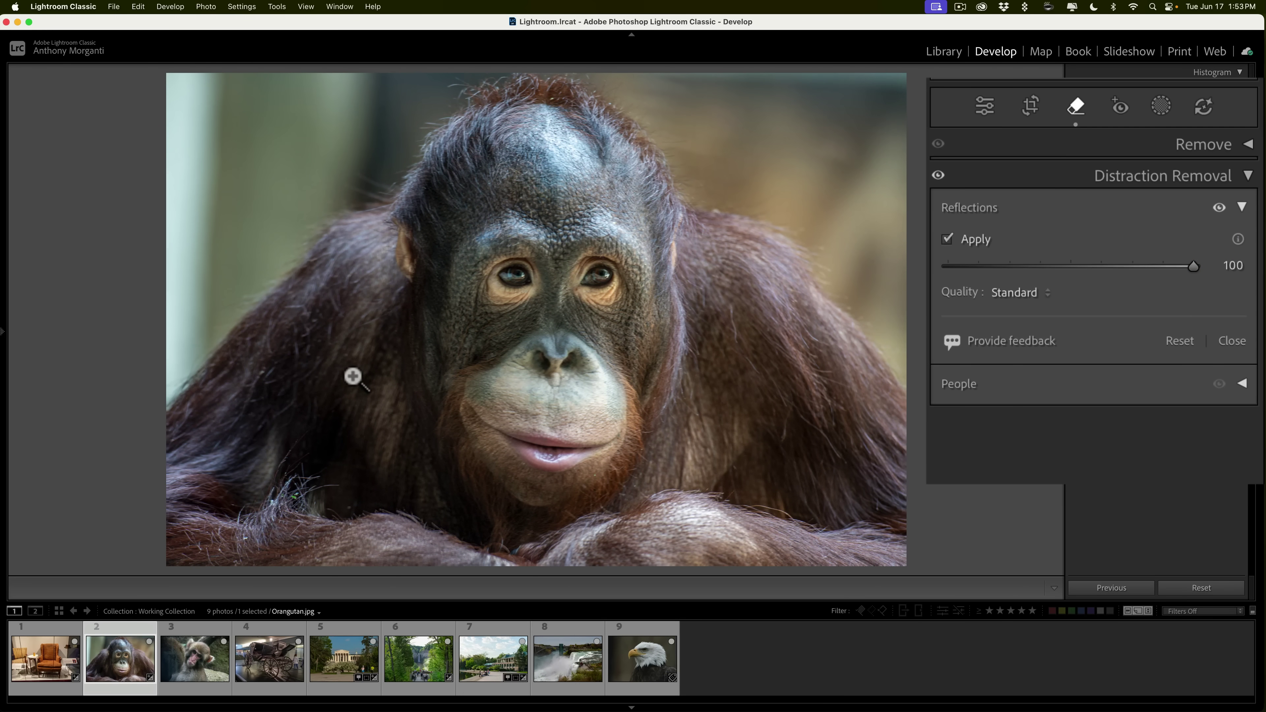
- Apply reflection removal to the Japanese Macaque photo at Preview, then raise quality to Best
left_click(188, 673)
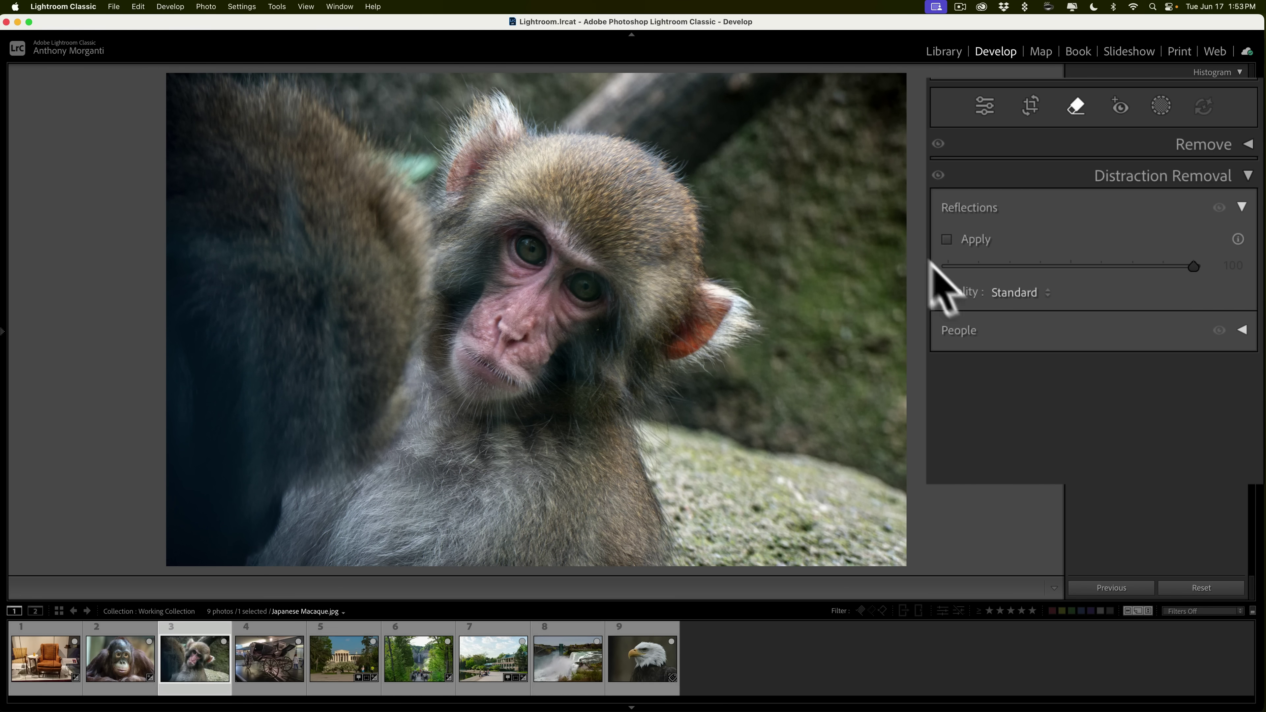
left_click(1017, 293)
left_click(1020, 269)
left_click(947, 239)
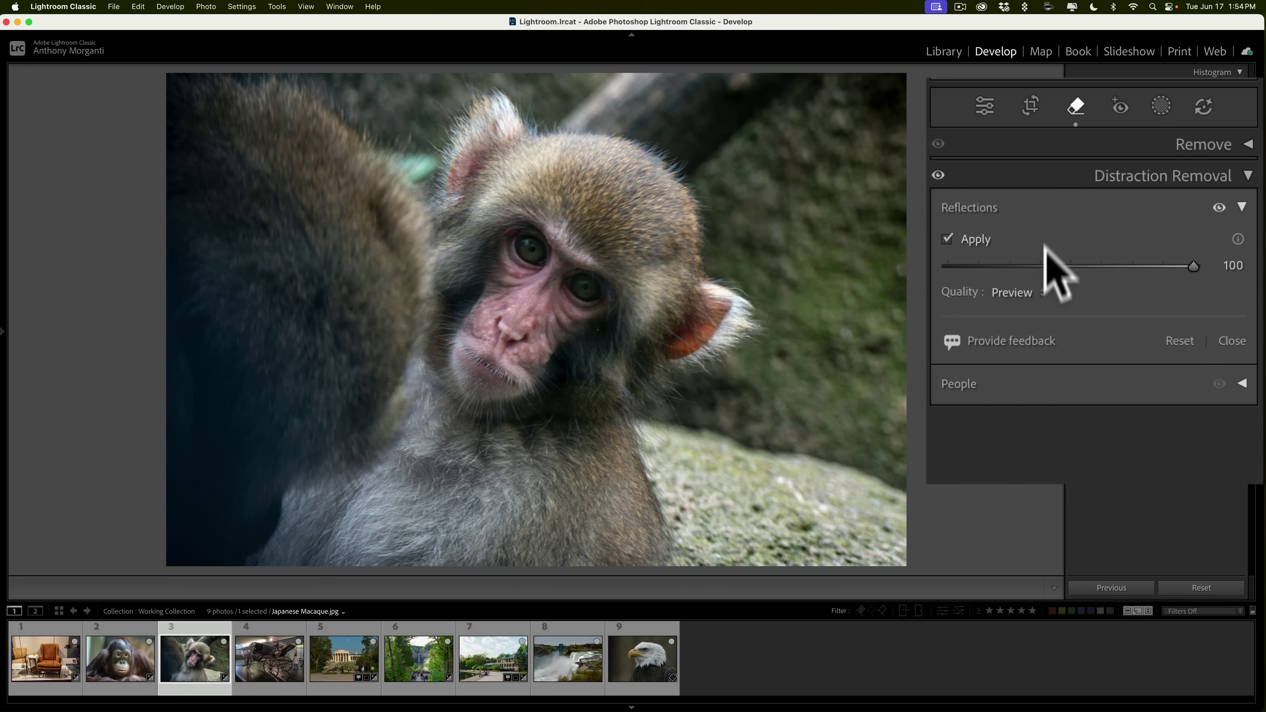
left_click(1019, 294)
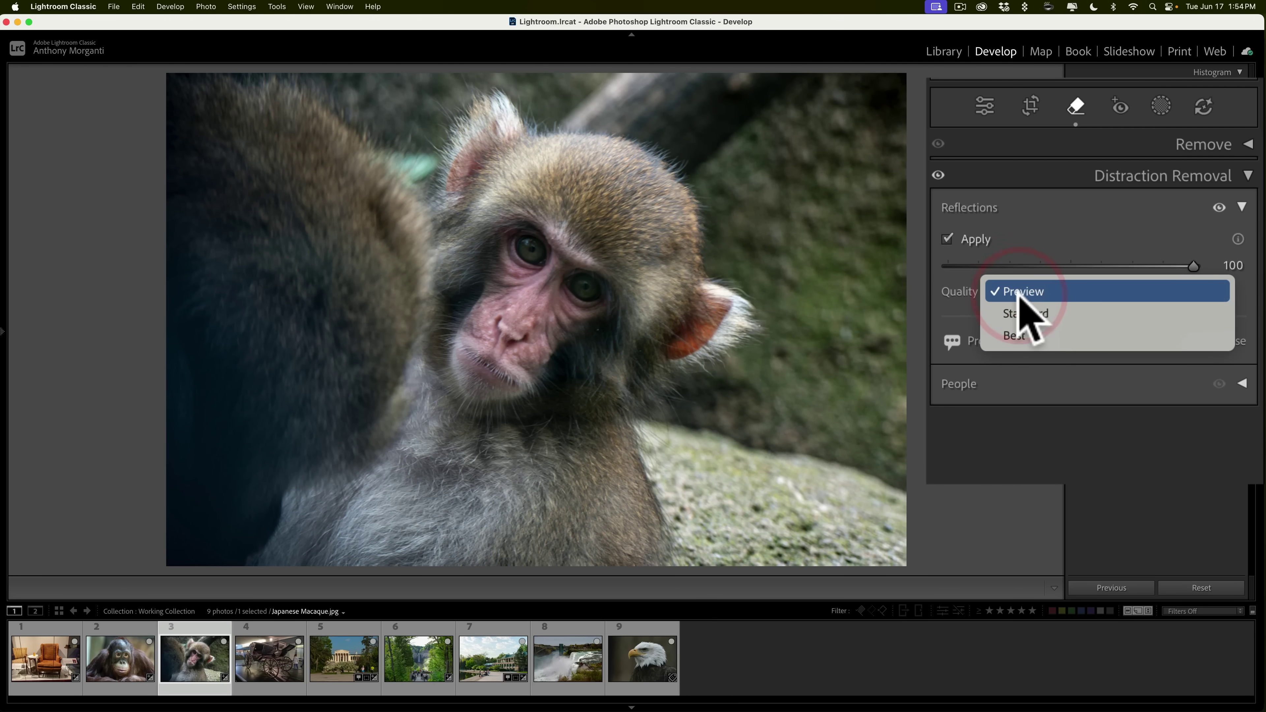
left_click(1015, 335)
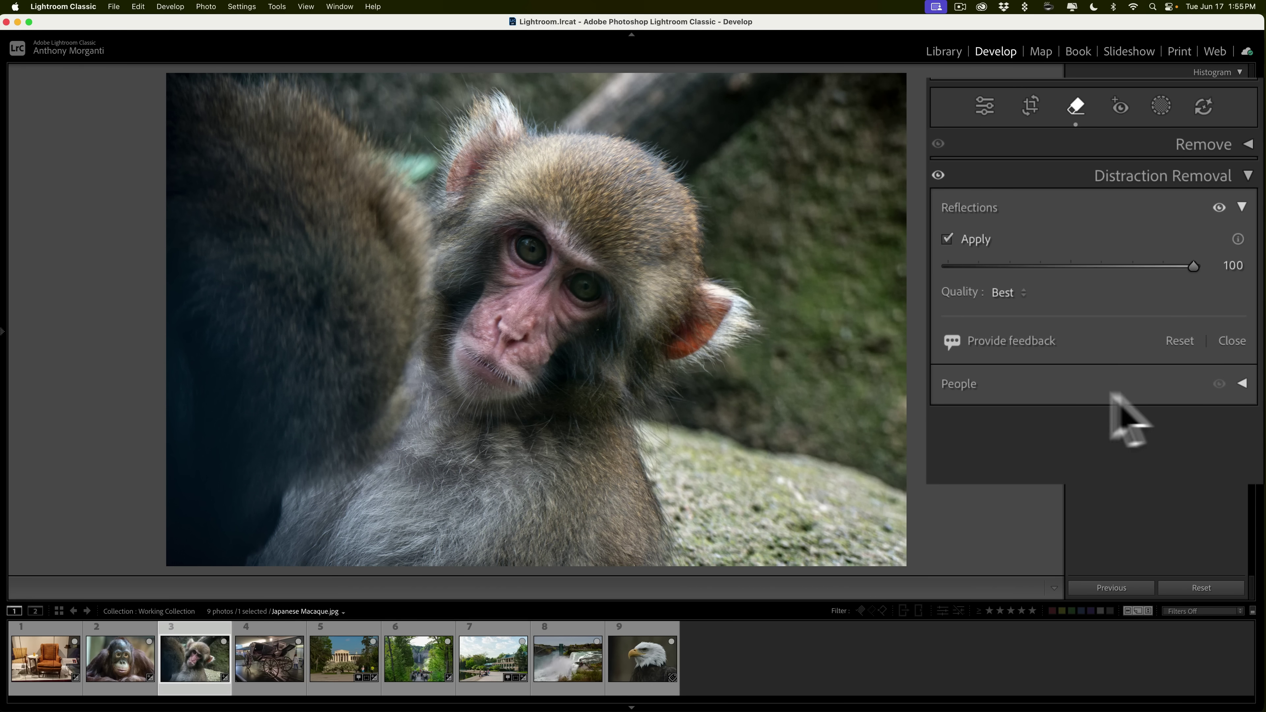
- On the carriage photo, detect people with People removal and erase the figures
left_click(272, 659)
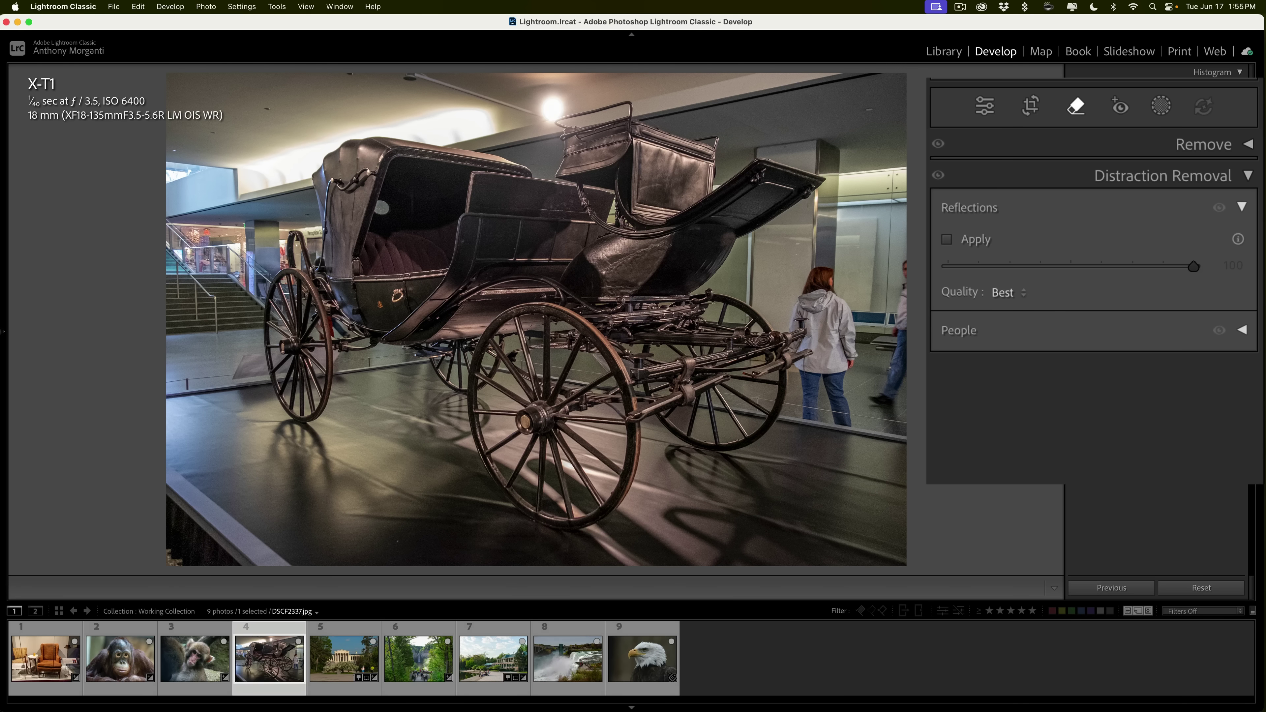
left_click(1241, 207)
left_click(1241, 244)
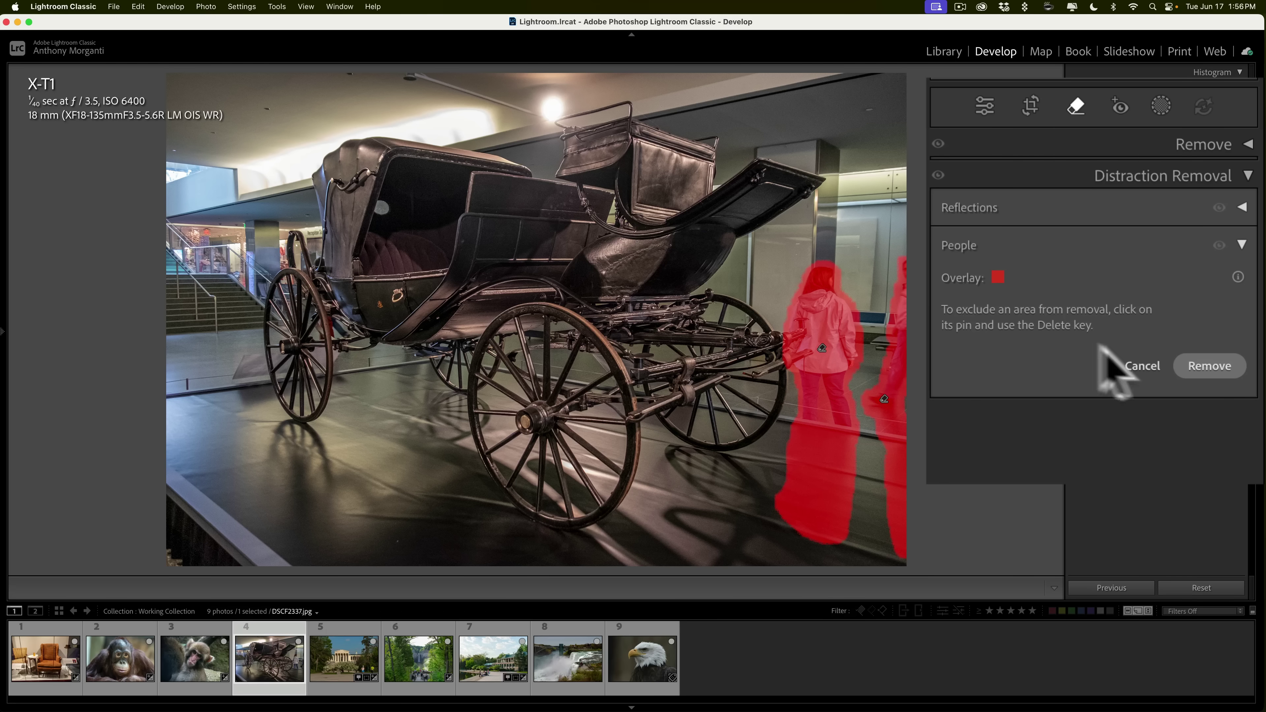
left_click(997, 278)
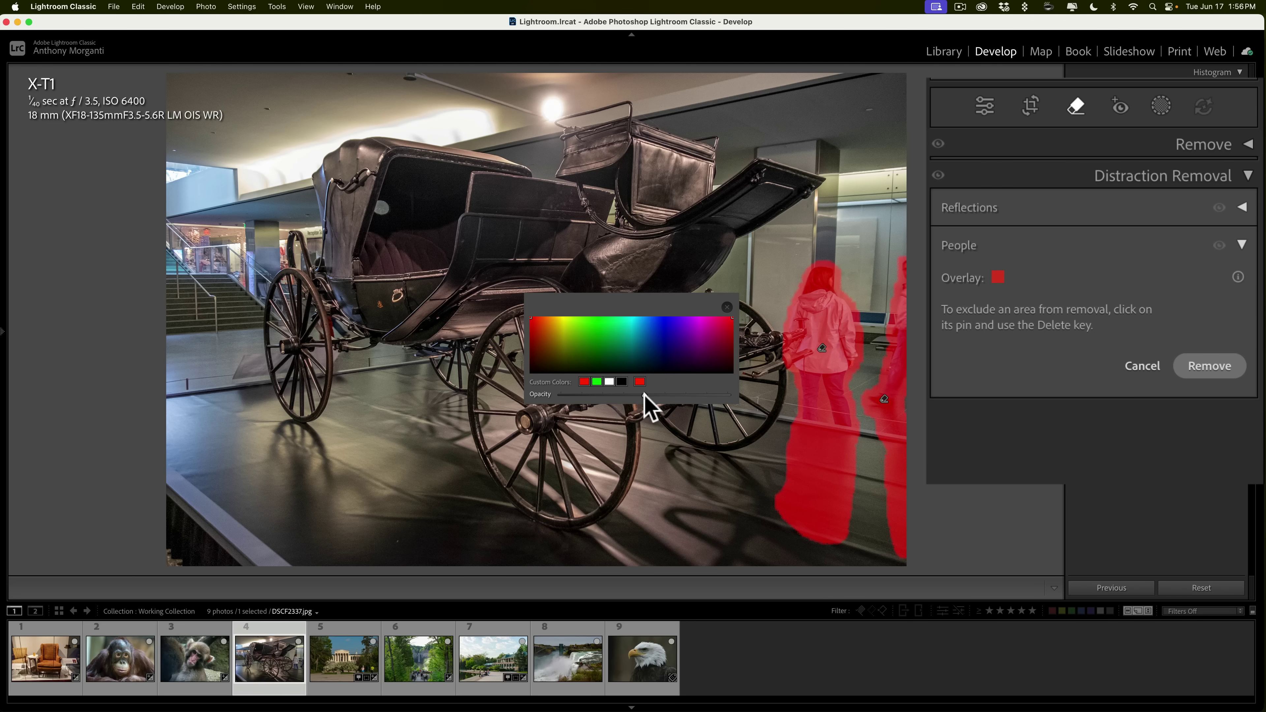
left_click(726, 308)
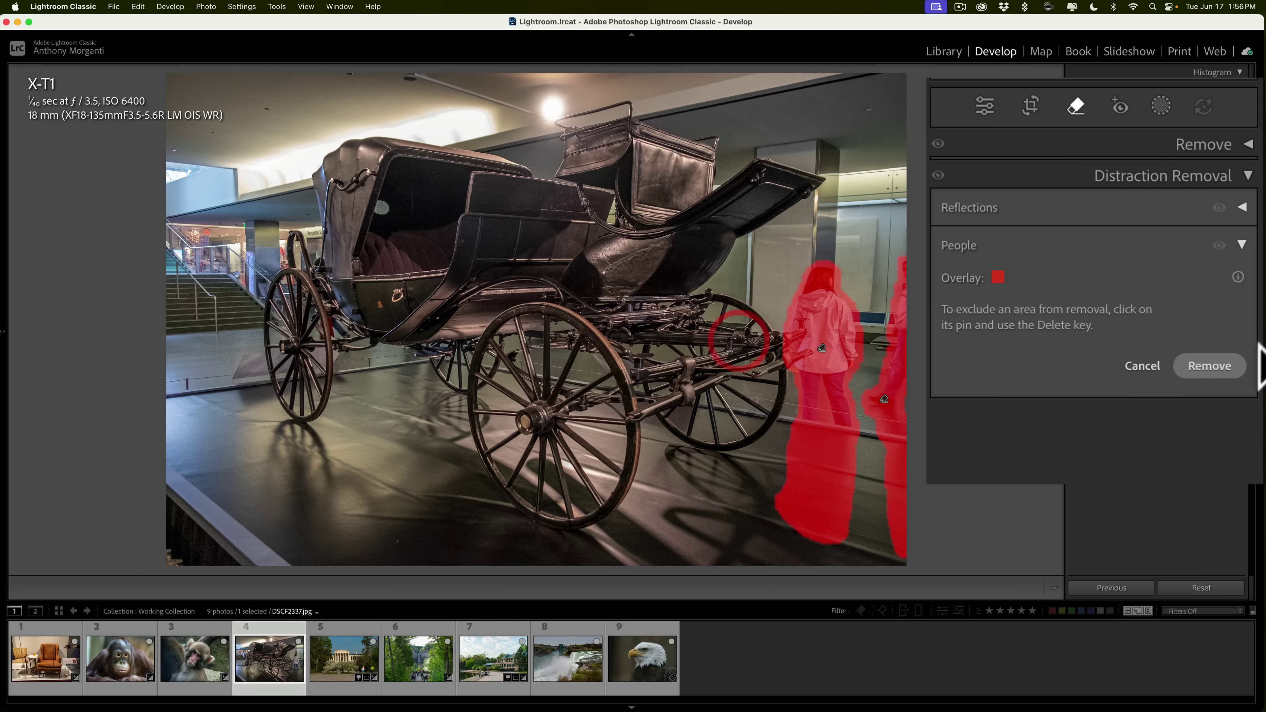
left_click(1219, 364)
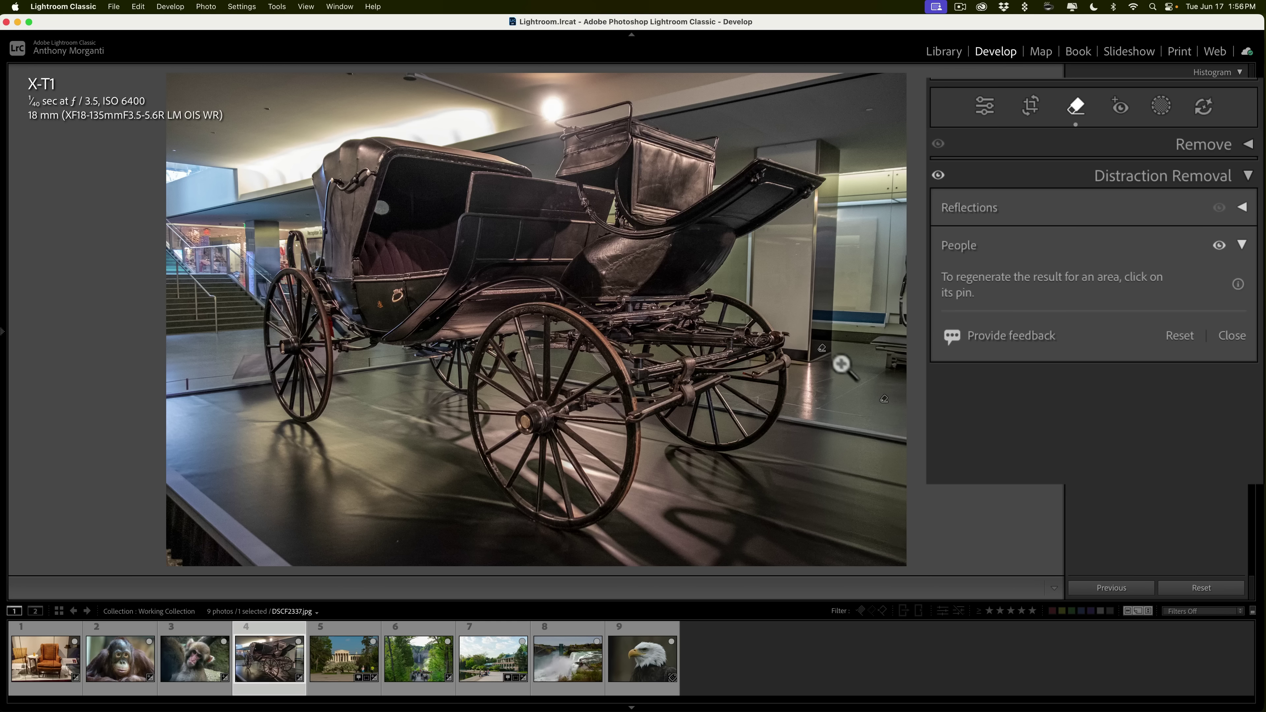
- Cycle the removed woman's fill variations and settle on the second one
left_click(822, 347)
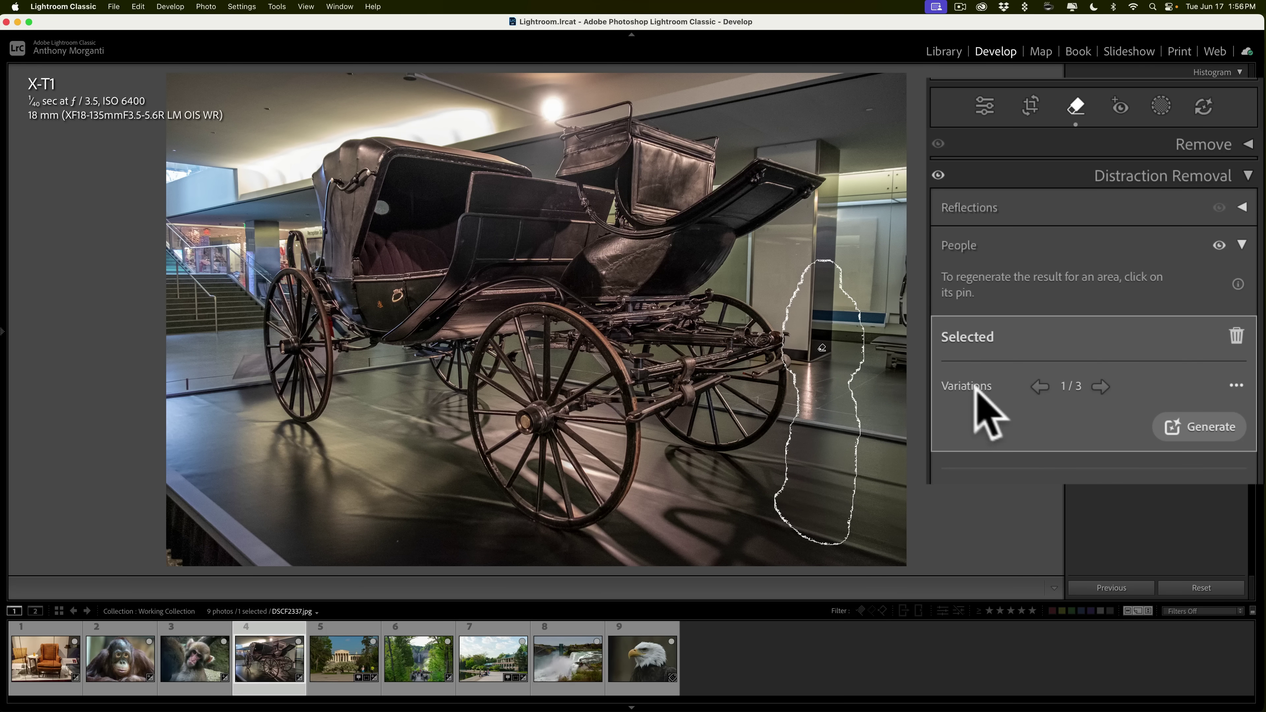
left_click(1101, 387)
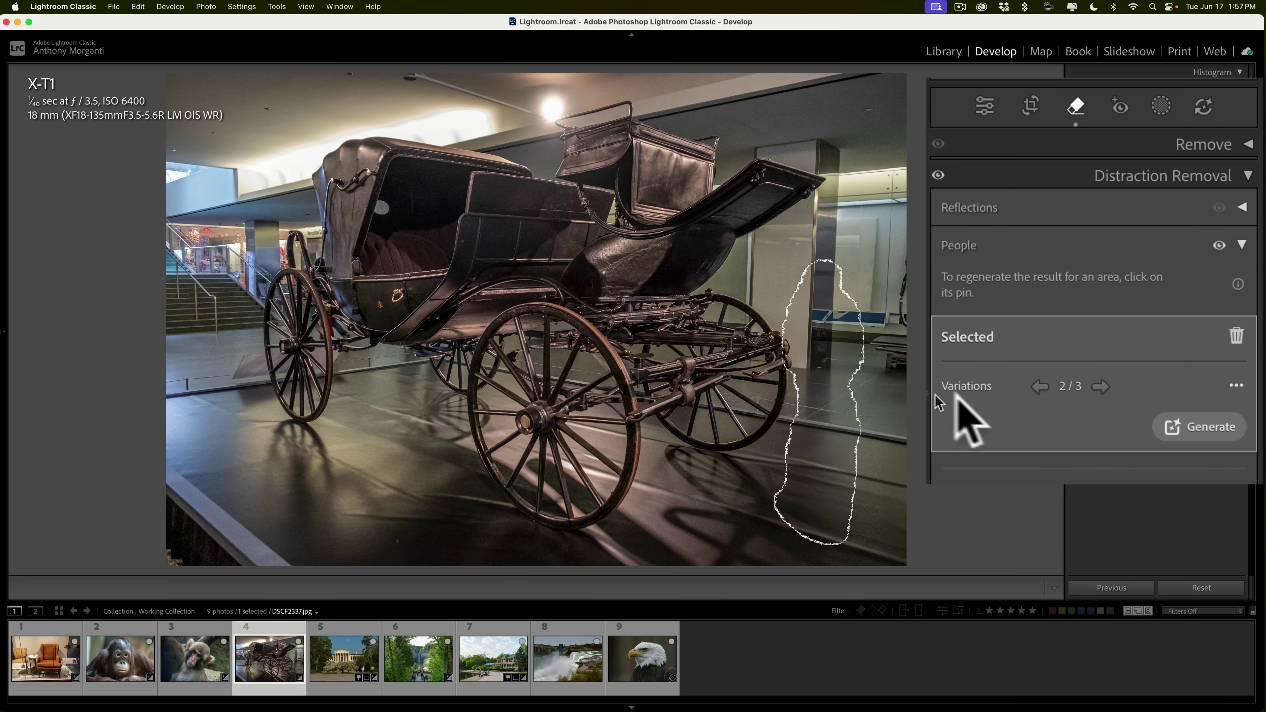
left_click(1102, 387)
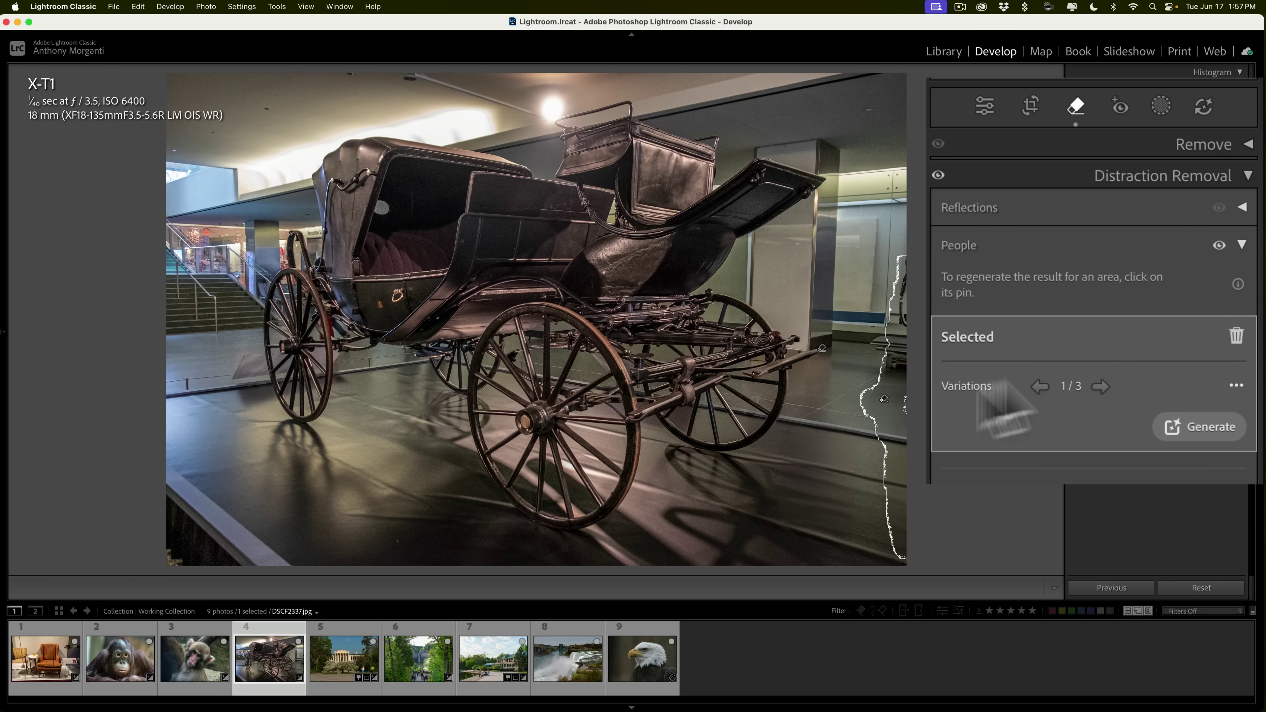
left_click(1100, 386)
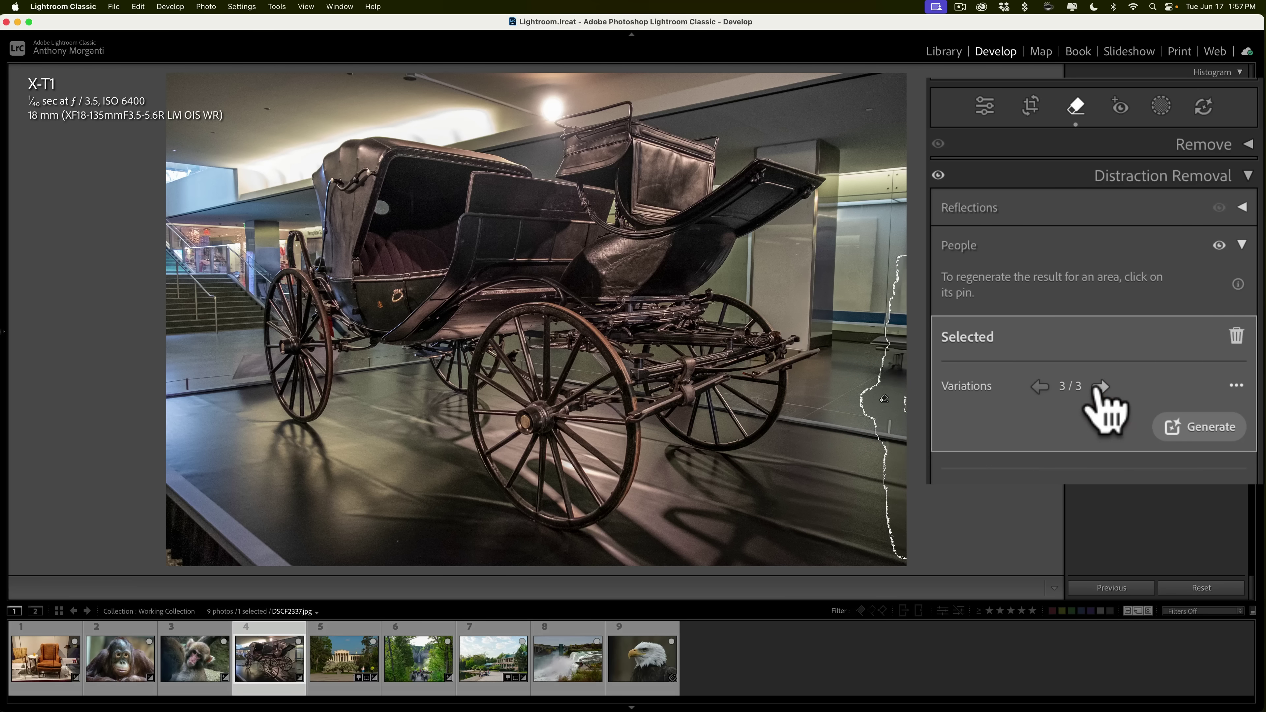
left_click(1038, 386)
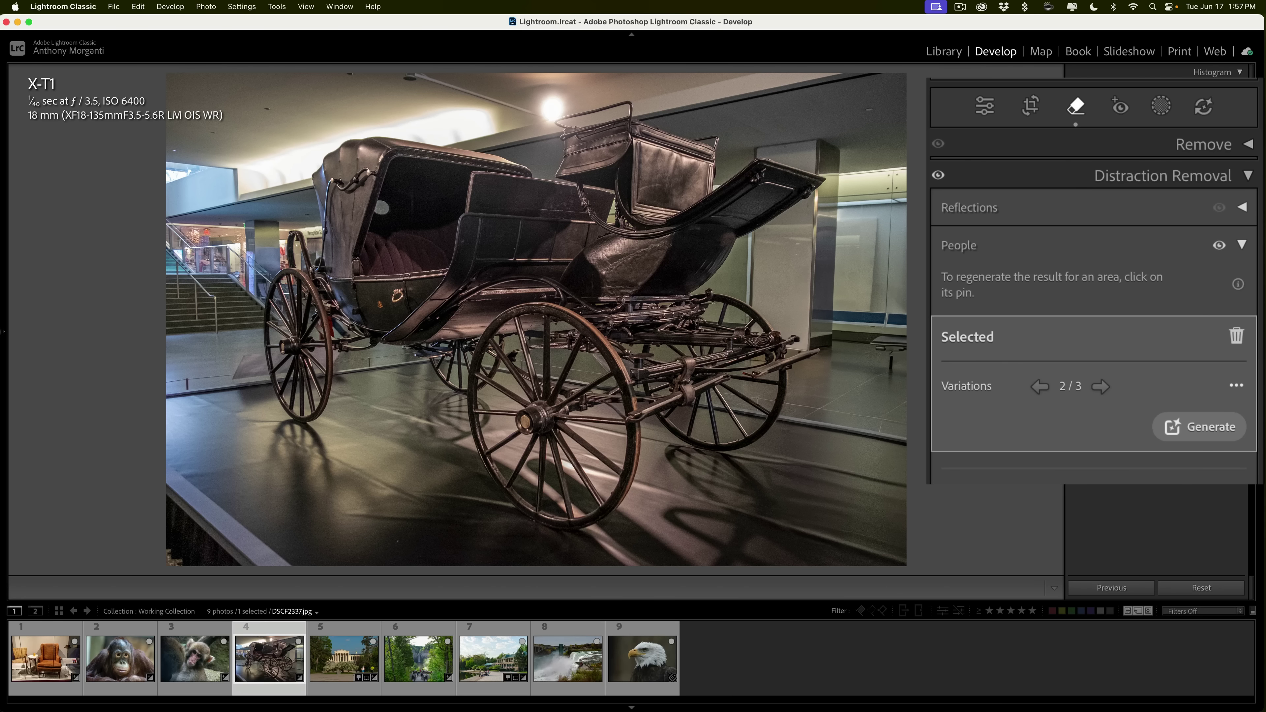
- Toggle Before/After on the carriage photo, then load the building photo with the joggers
key("backslash")
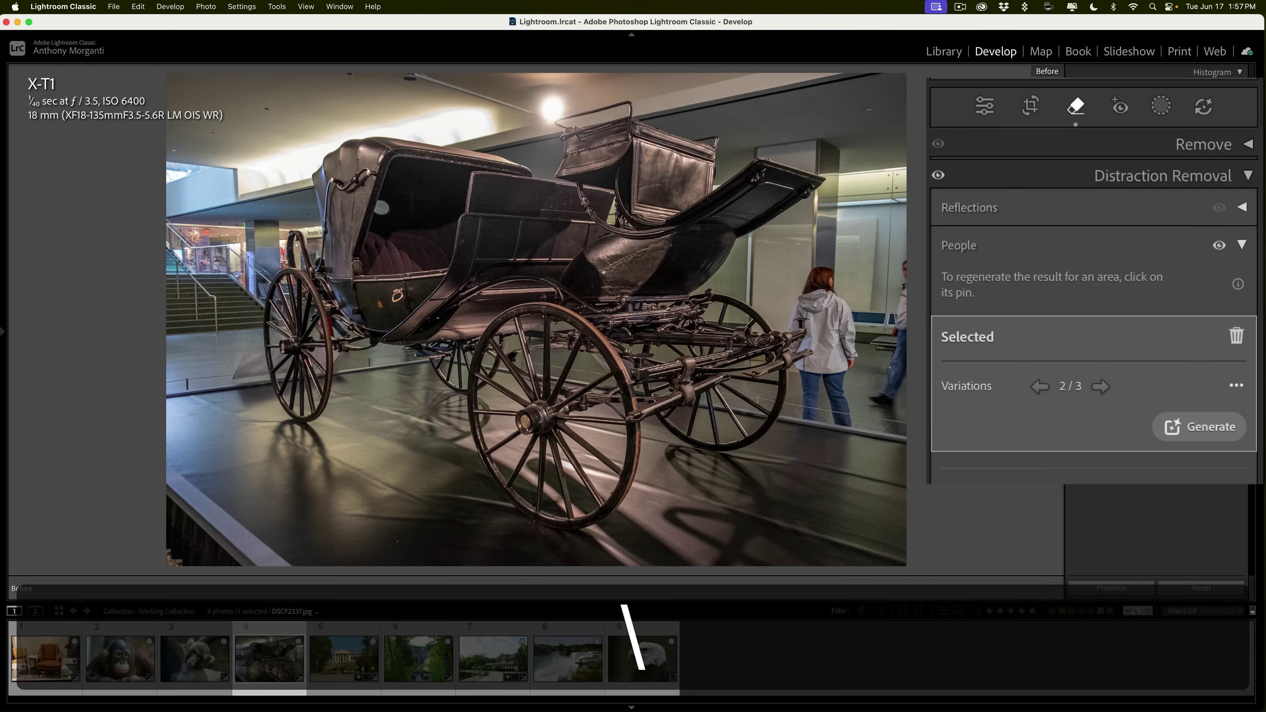
key("backslash")
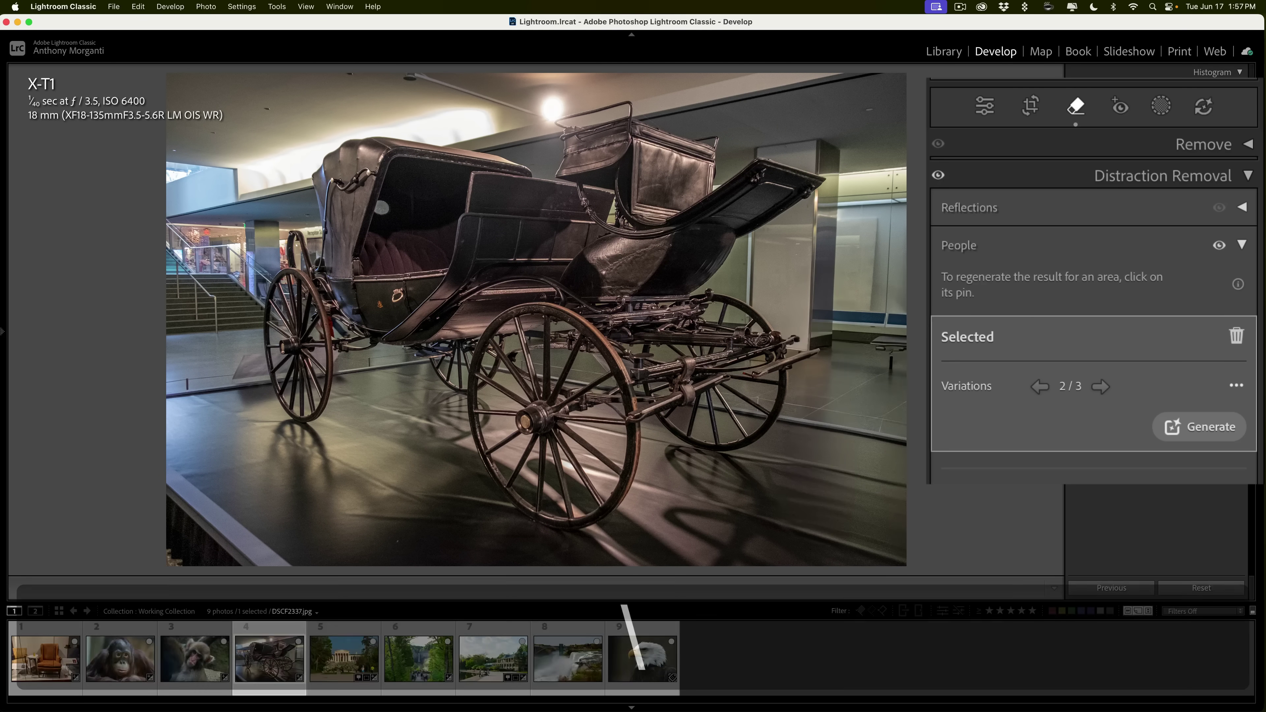
key("backslash")
key("backslash")
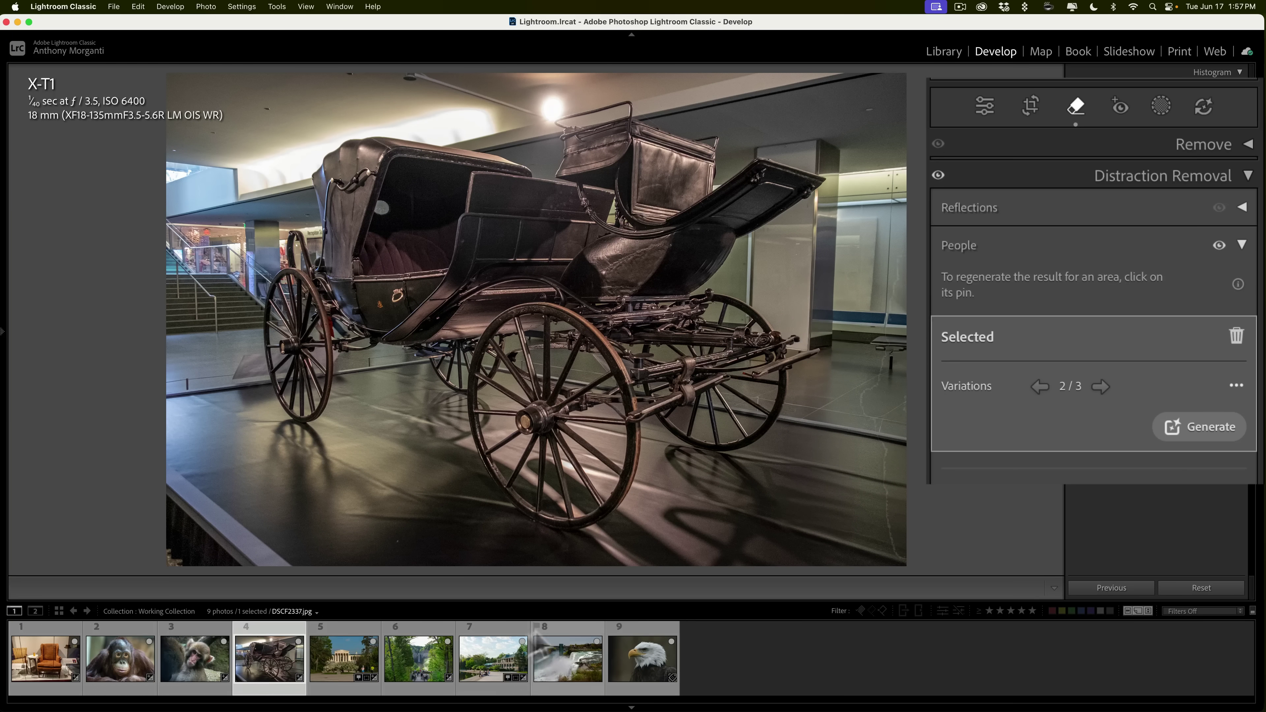
left_click(355, 666)
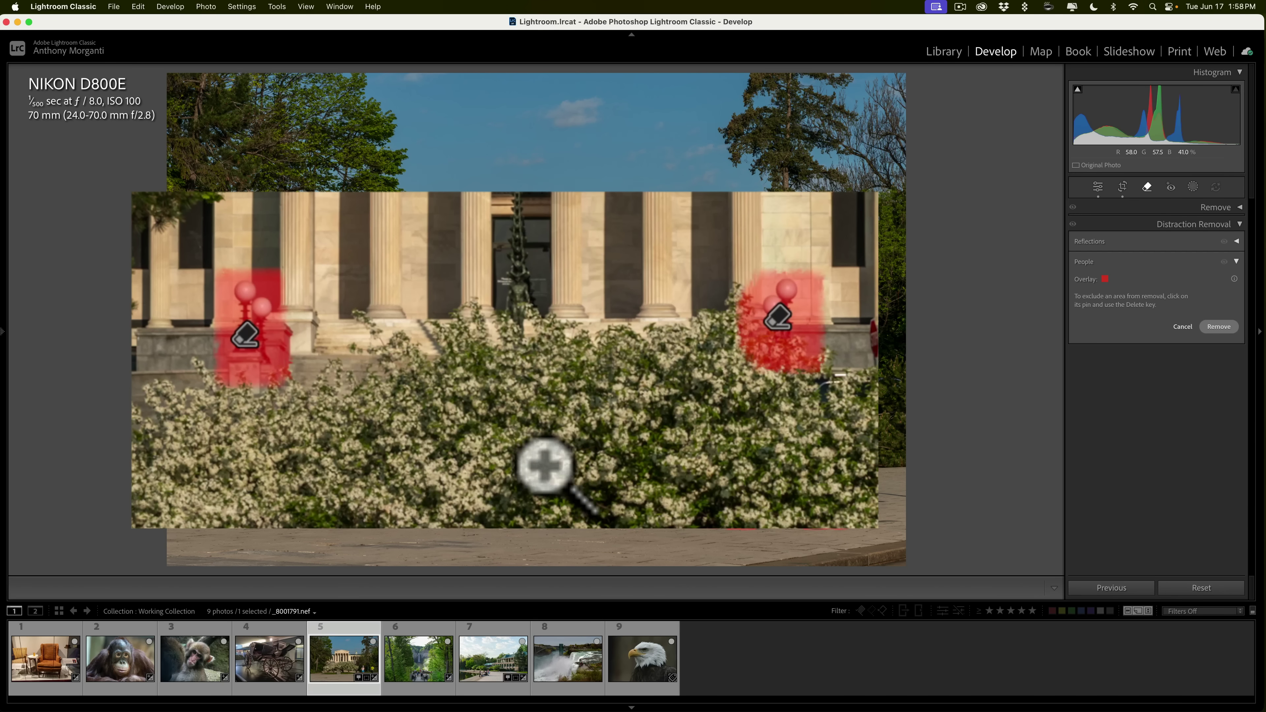
- Exclude the two small figures near the building and remove only the joggers and shadows
left_click(246, 336)
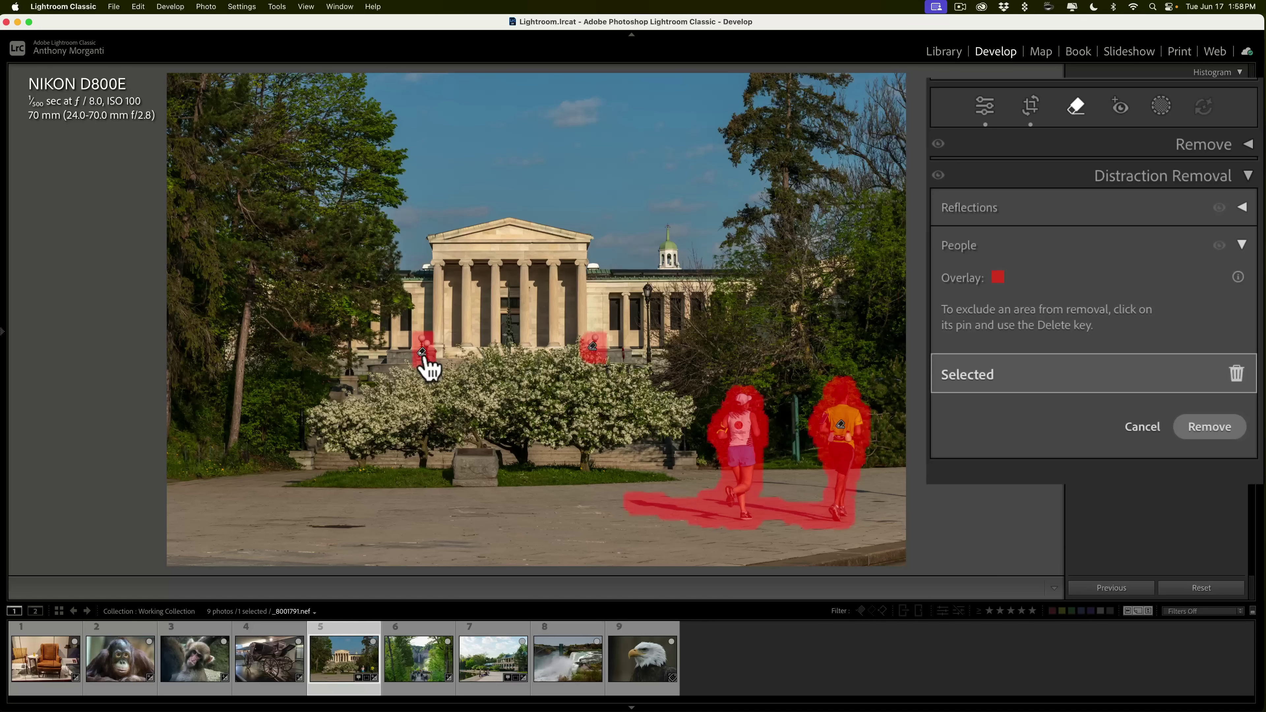
left_click(1236, 373)
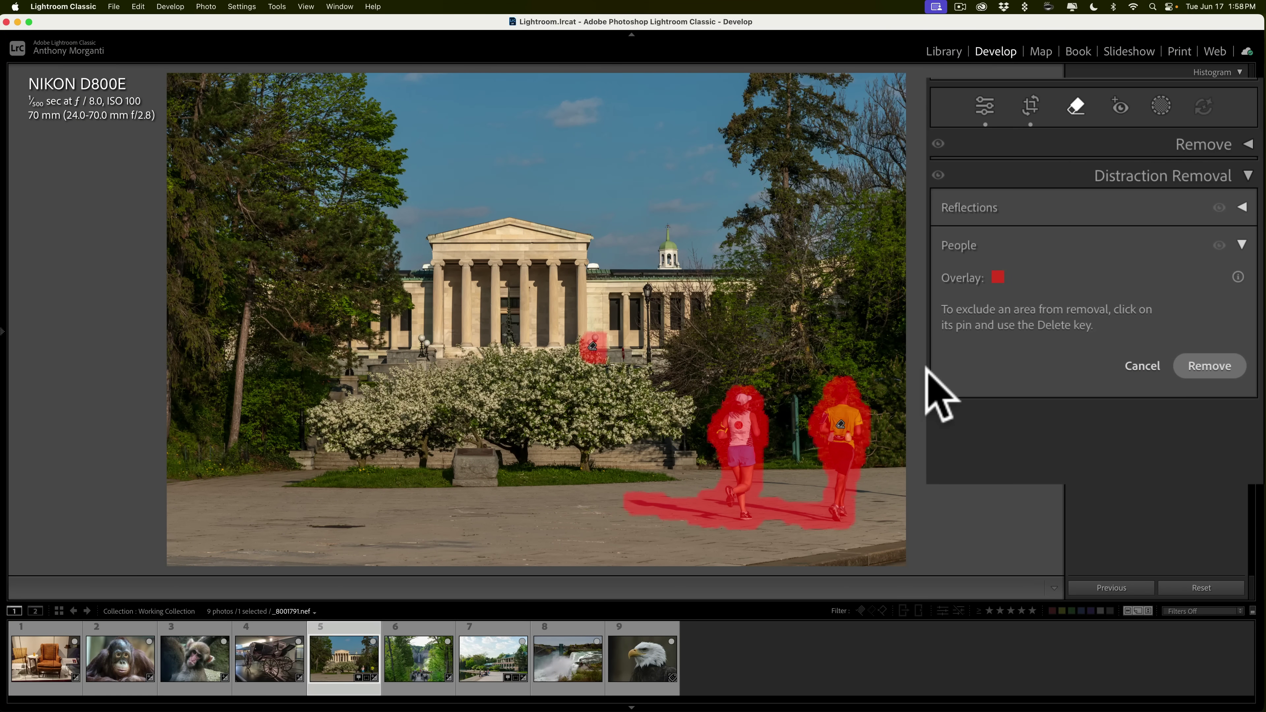
left_click(1211, 368)
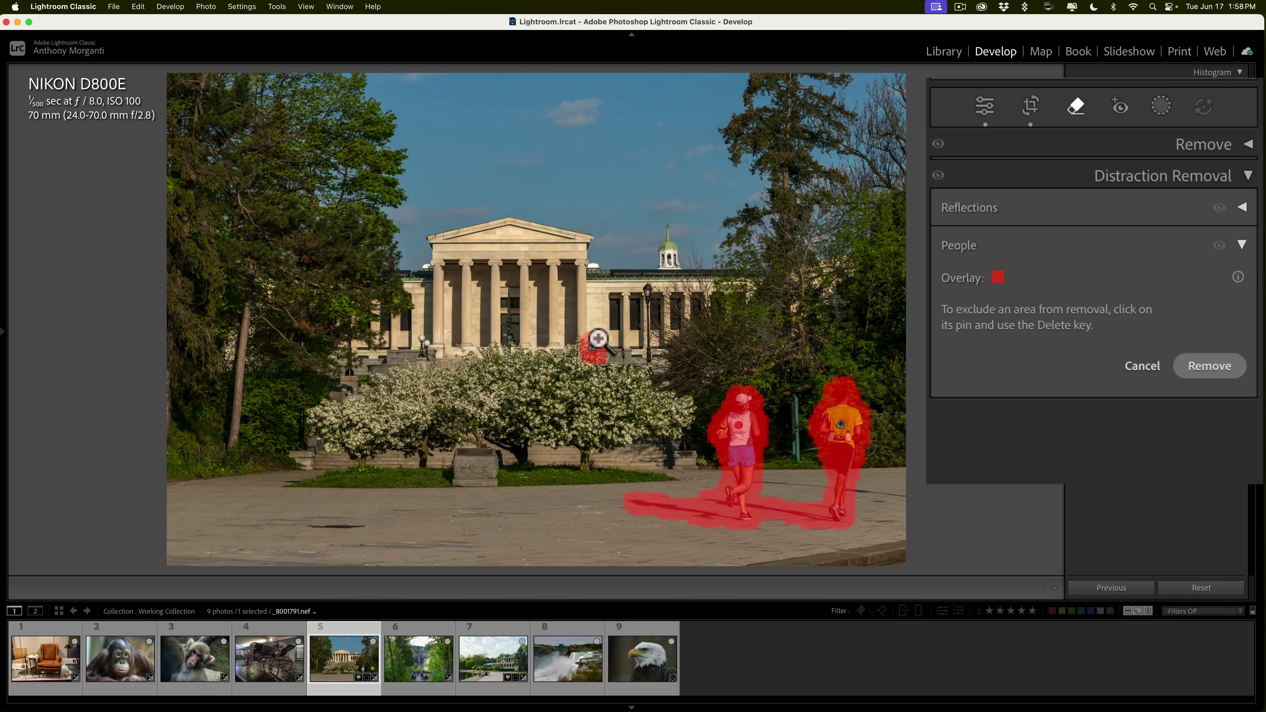
left_click(594, 343)
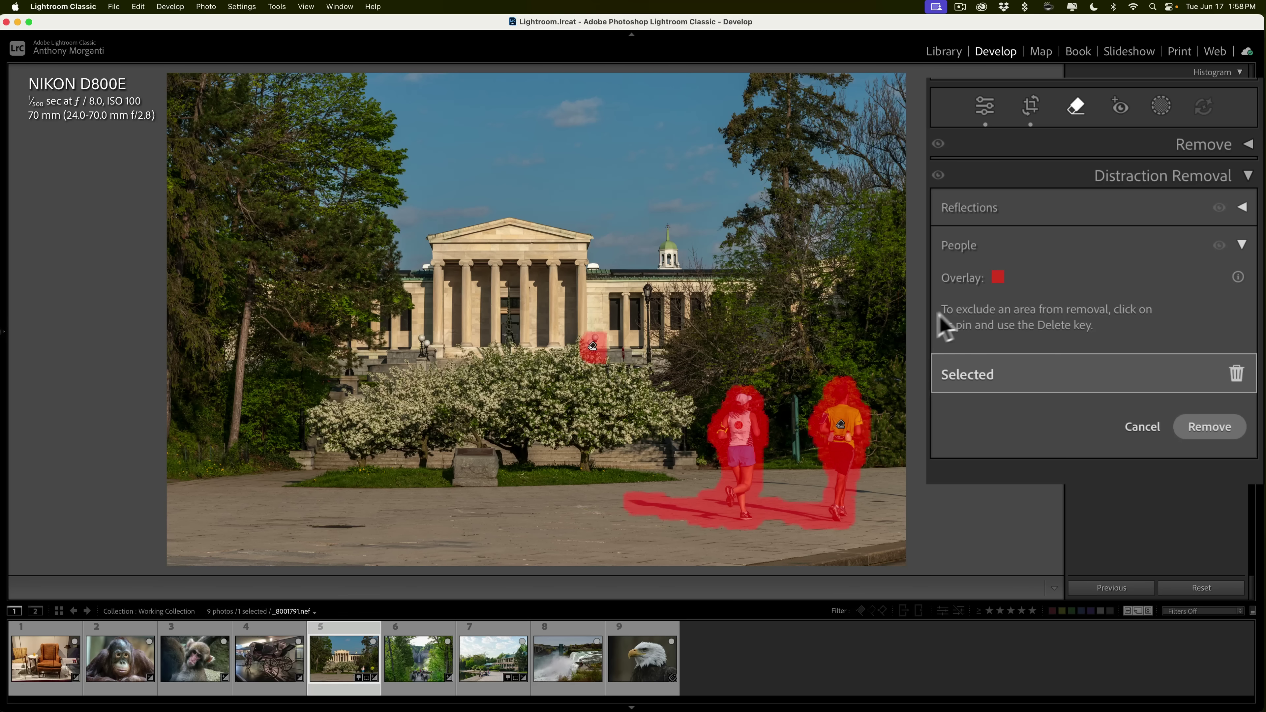
left_click(1236, 373)
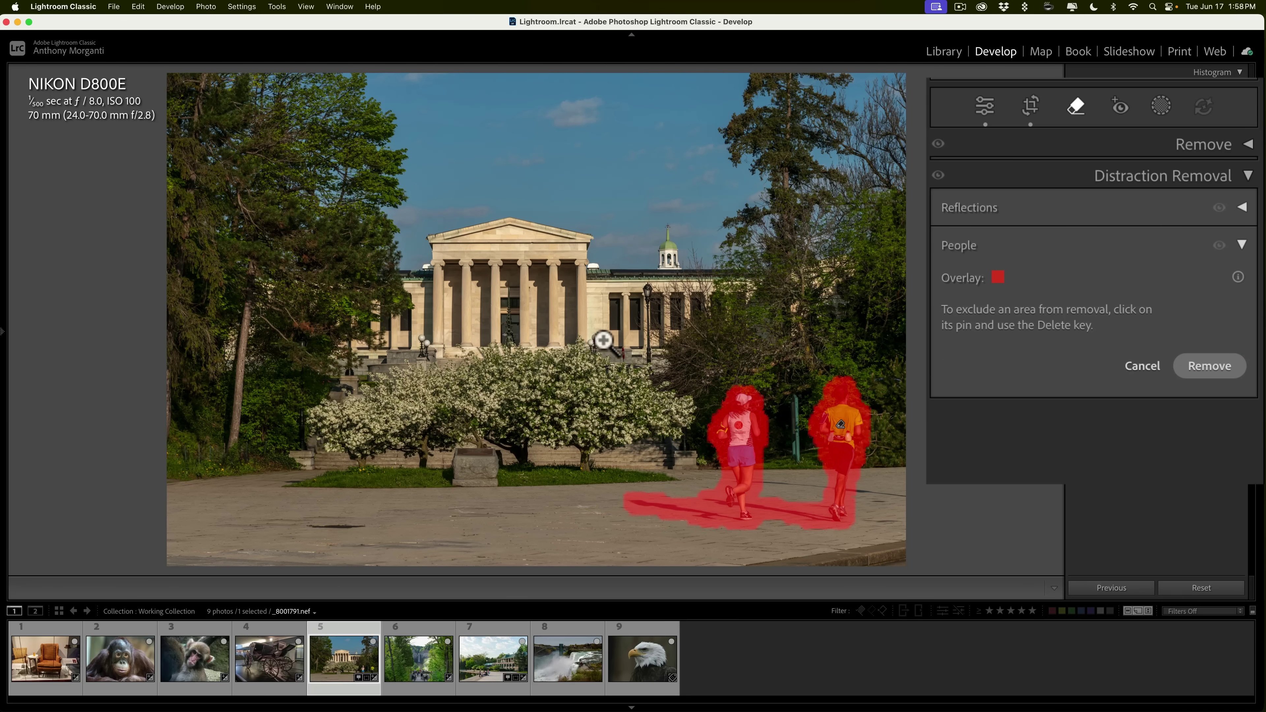
left_click(1210, 365)
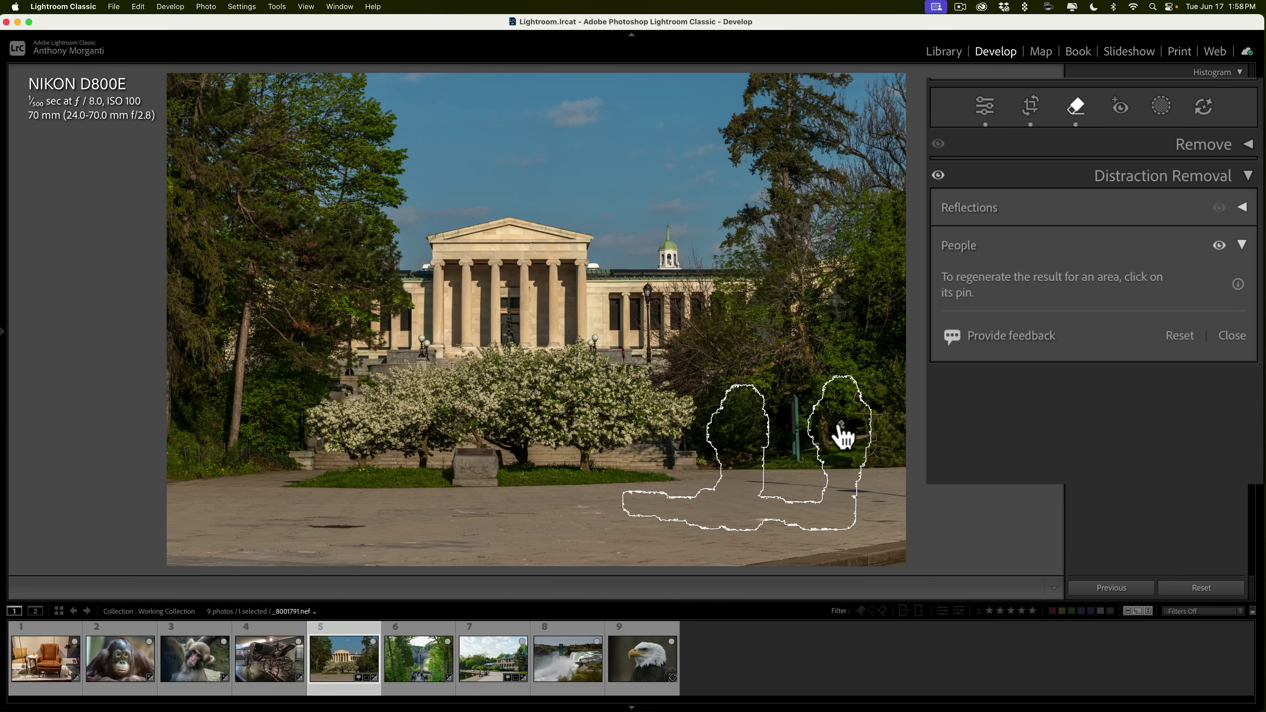
- Step through the joggers' fill variations and keep variation 3 of 3
left_click(841, 427)
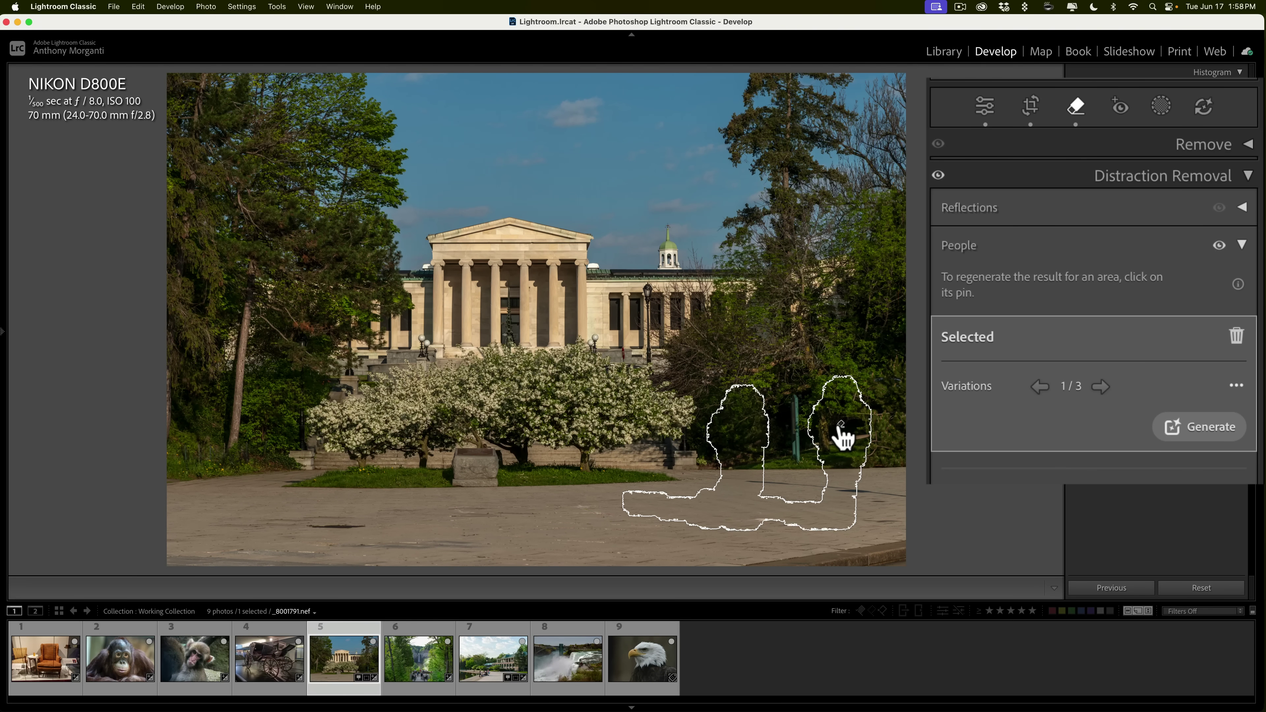
left_click(1101, 386)
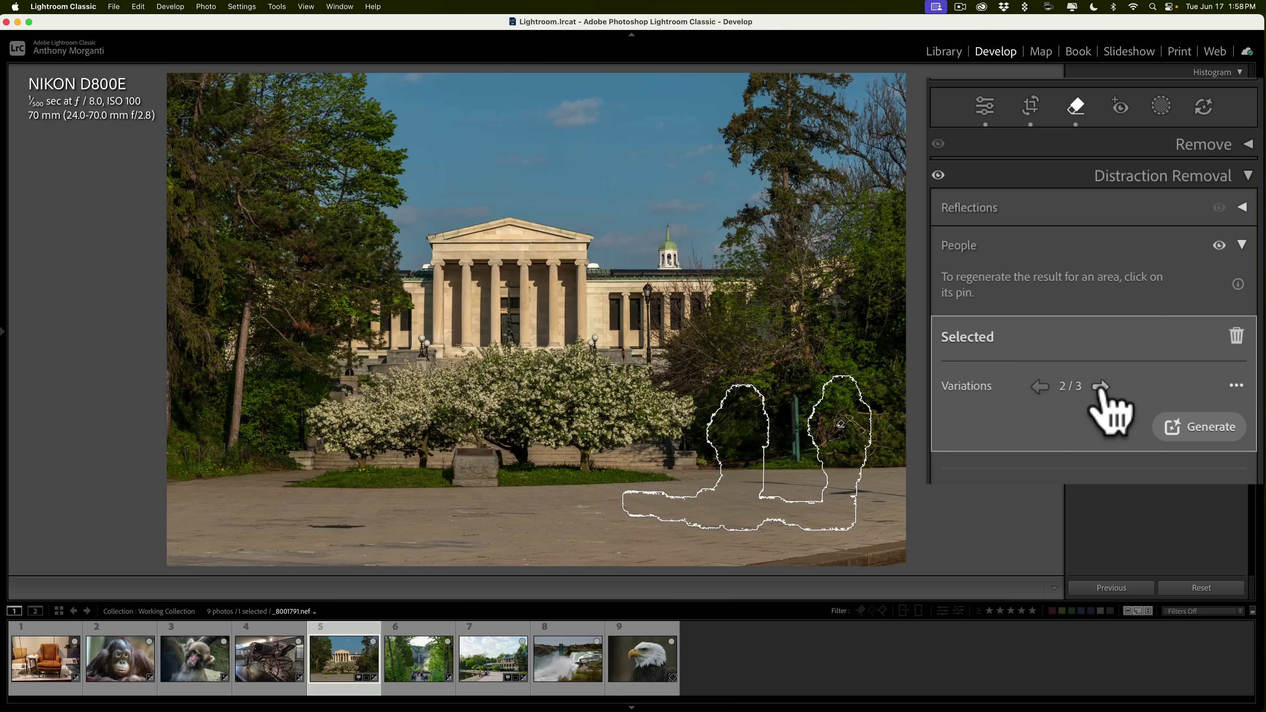
left_click(1100, 387)
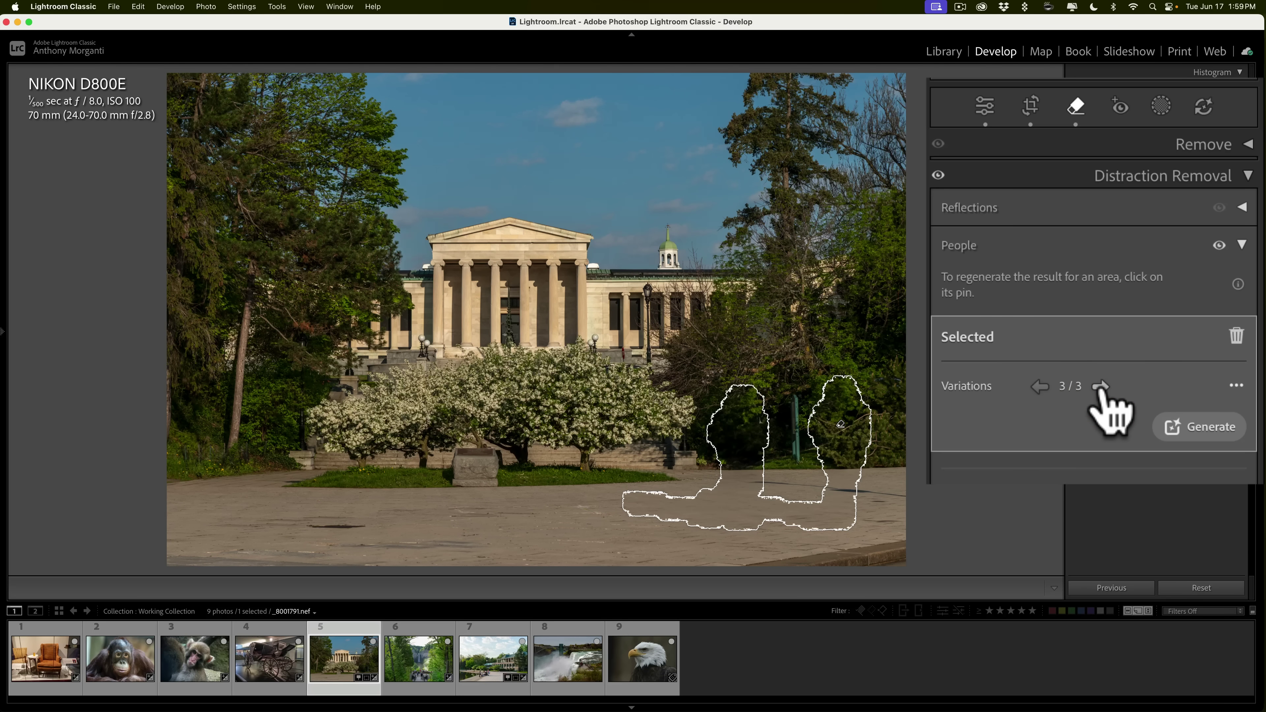
left_click(1040, 387)
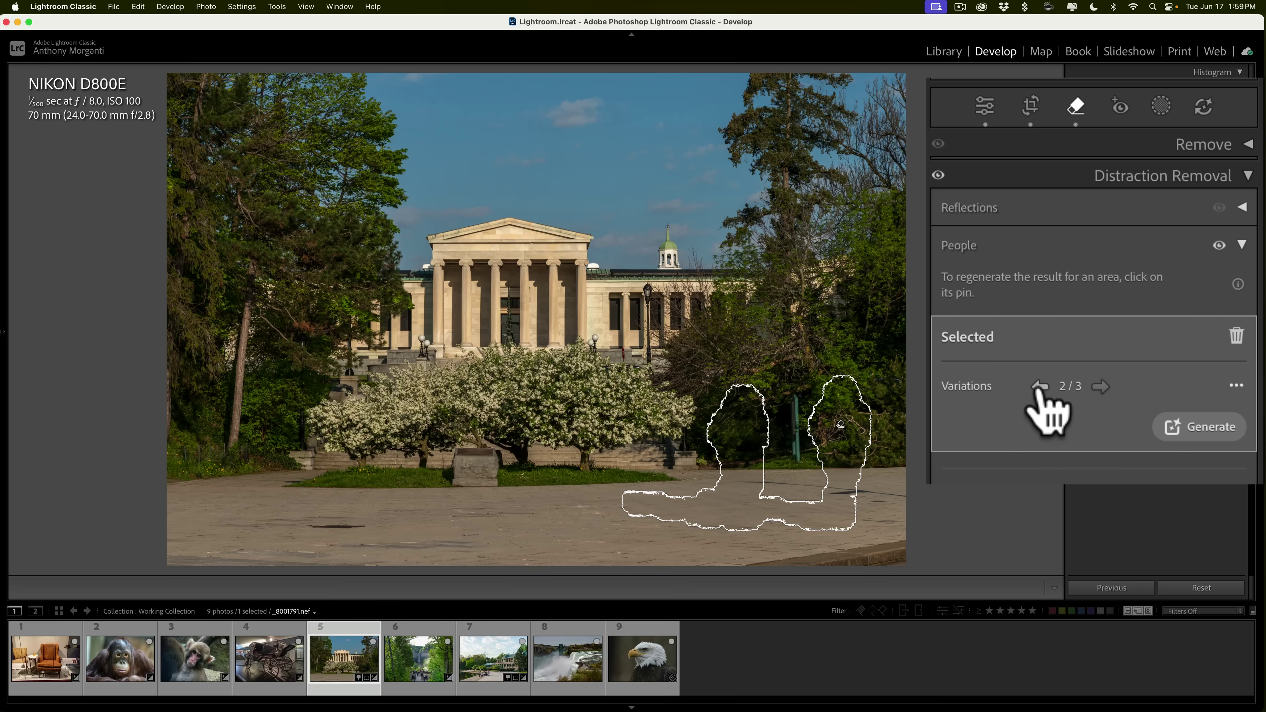
left_click(1039, 387)
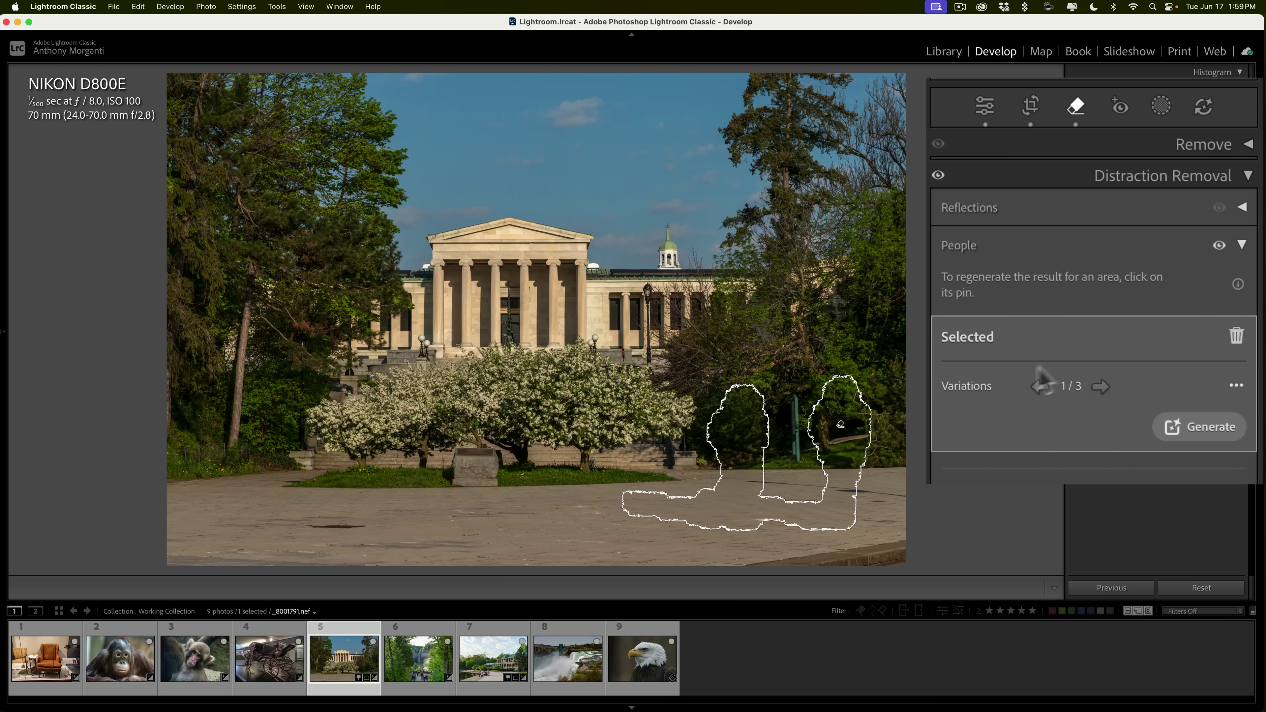
left_click(1040, 387)
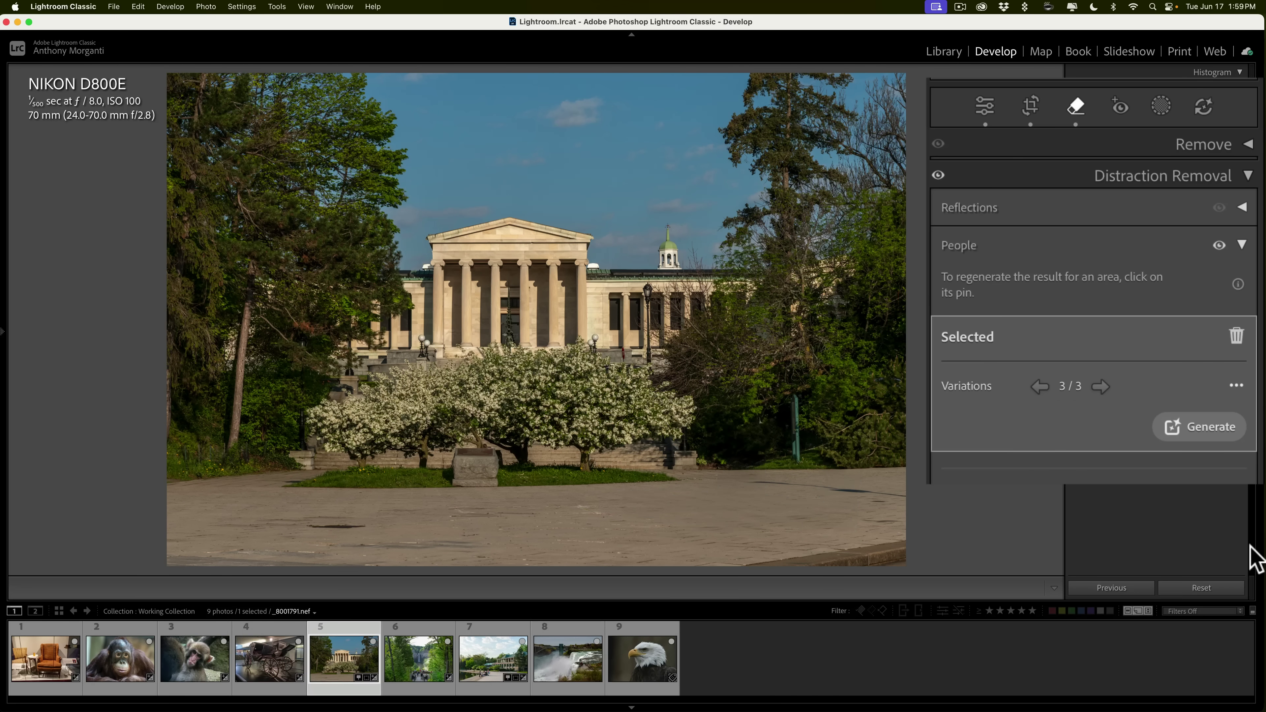
- Open the waterfall overlook photo and remove the people detected on the stairs
left_click(415, 671)
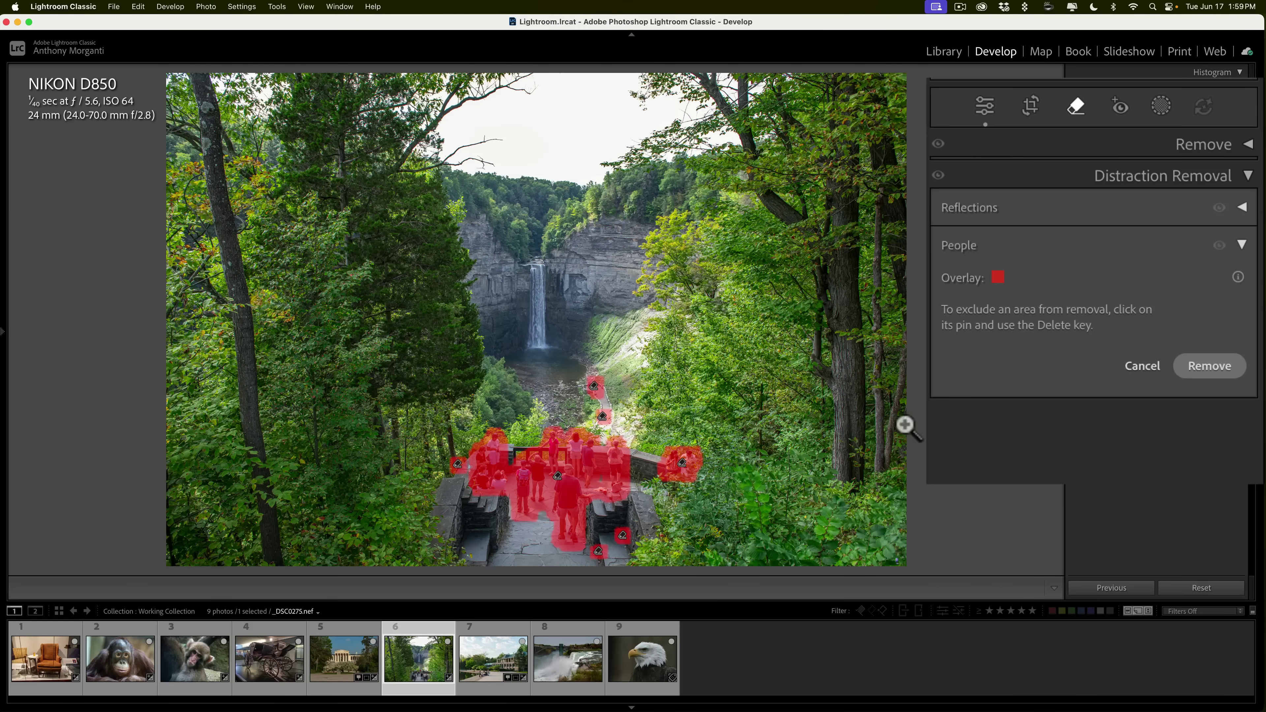
left_click(1198, 365)
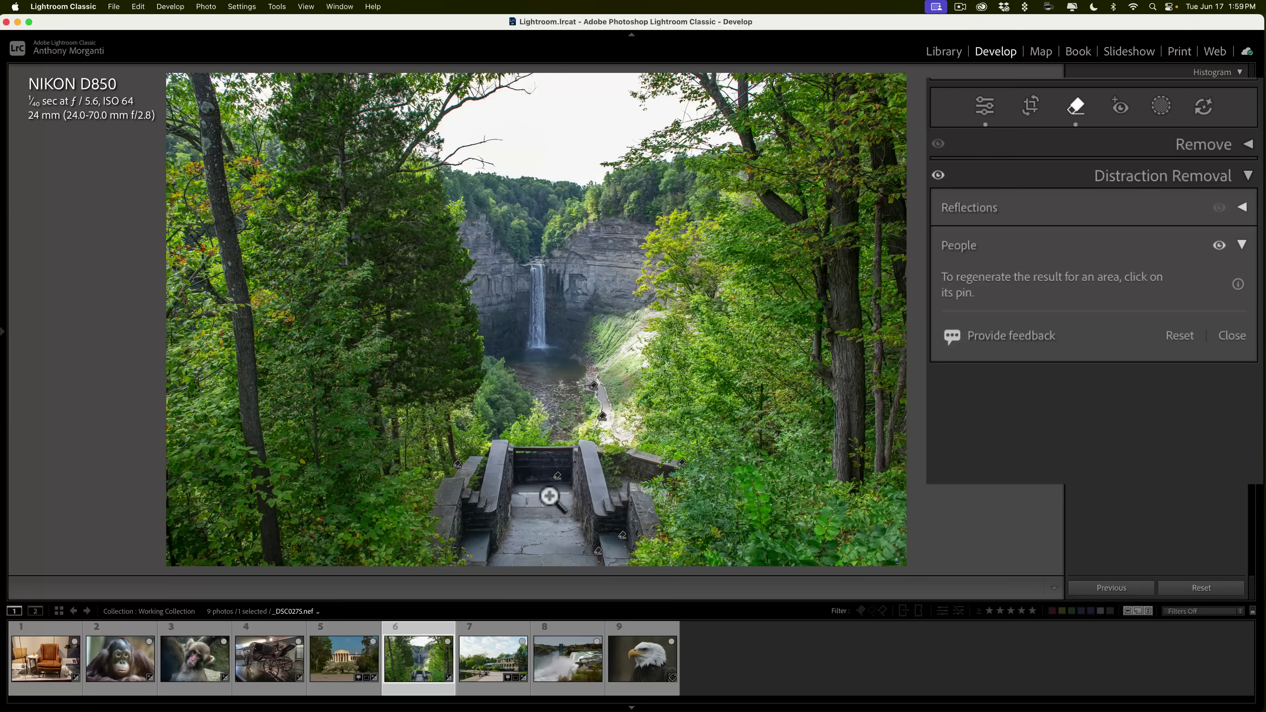
- Regenerate the stairway area's fill and keep variation 2 of 3 showing the railing
left_click(558, 477)
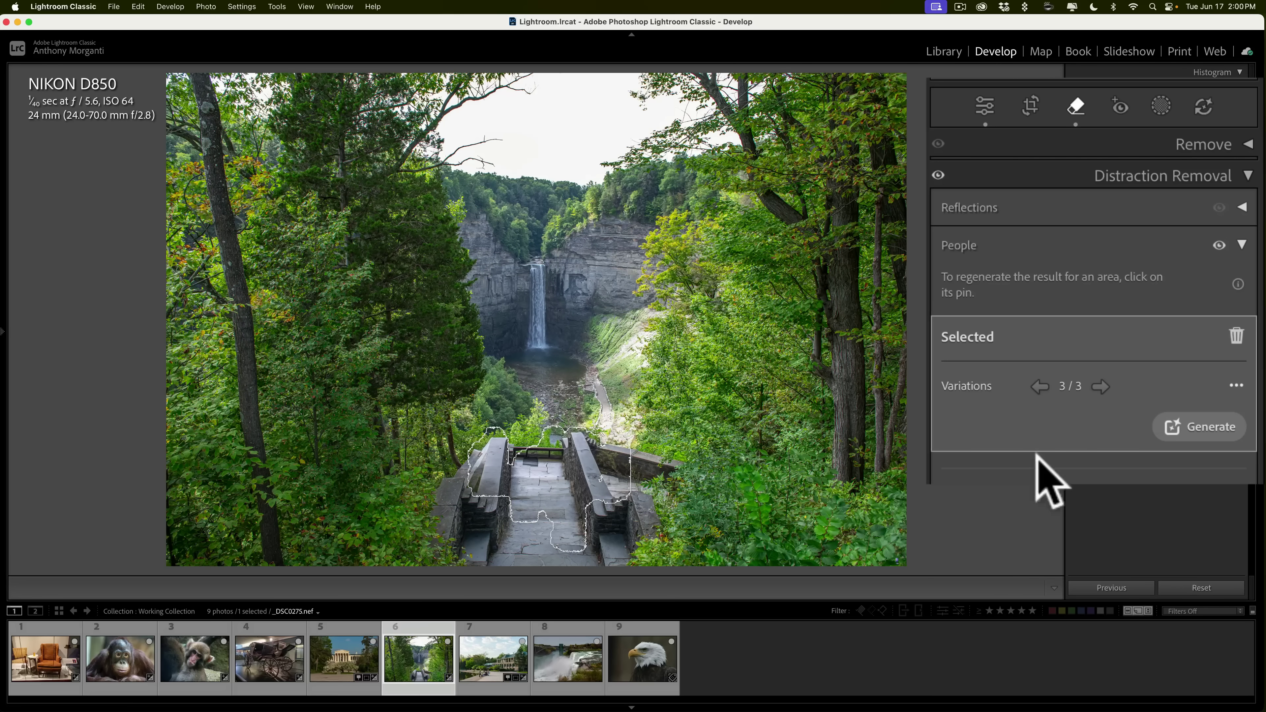
left_click(1194, 429)
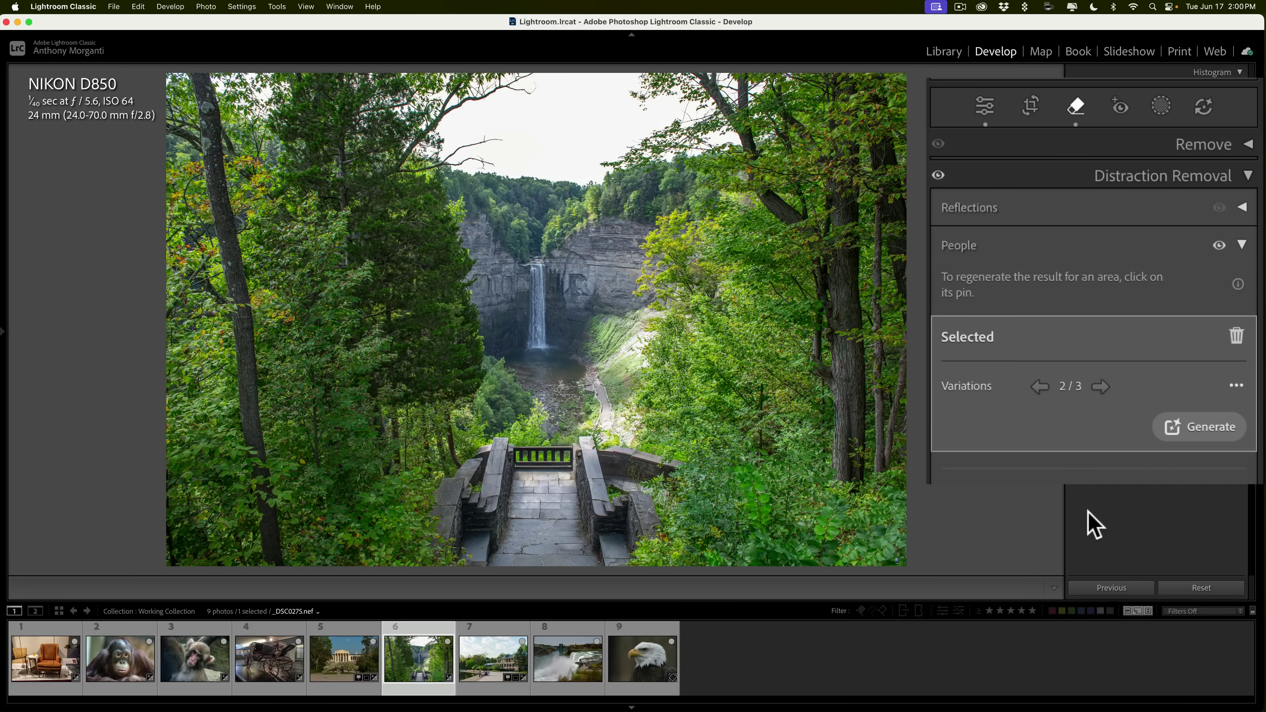
- Remove the walkway people from the pavilion photo and use fill variation 2 of 3
left_click(493, 663)
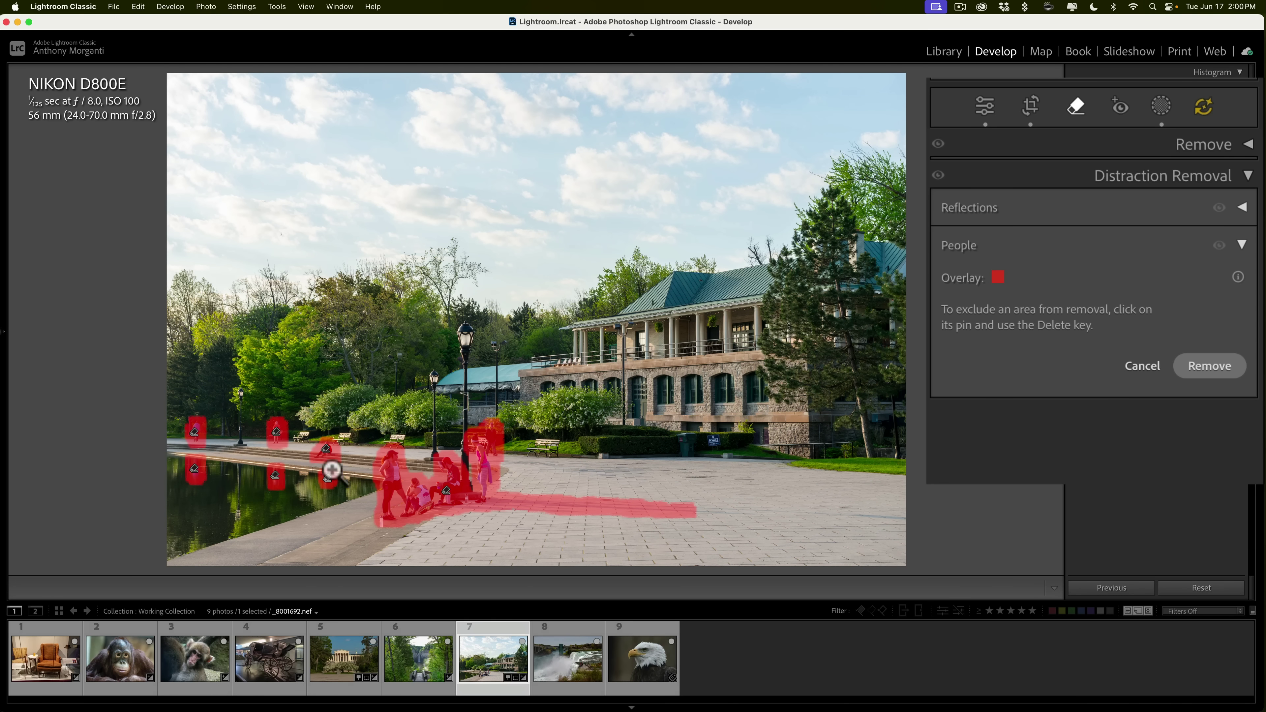
left_click(1216, 368)
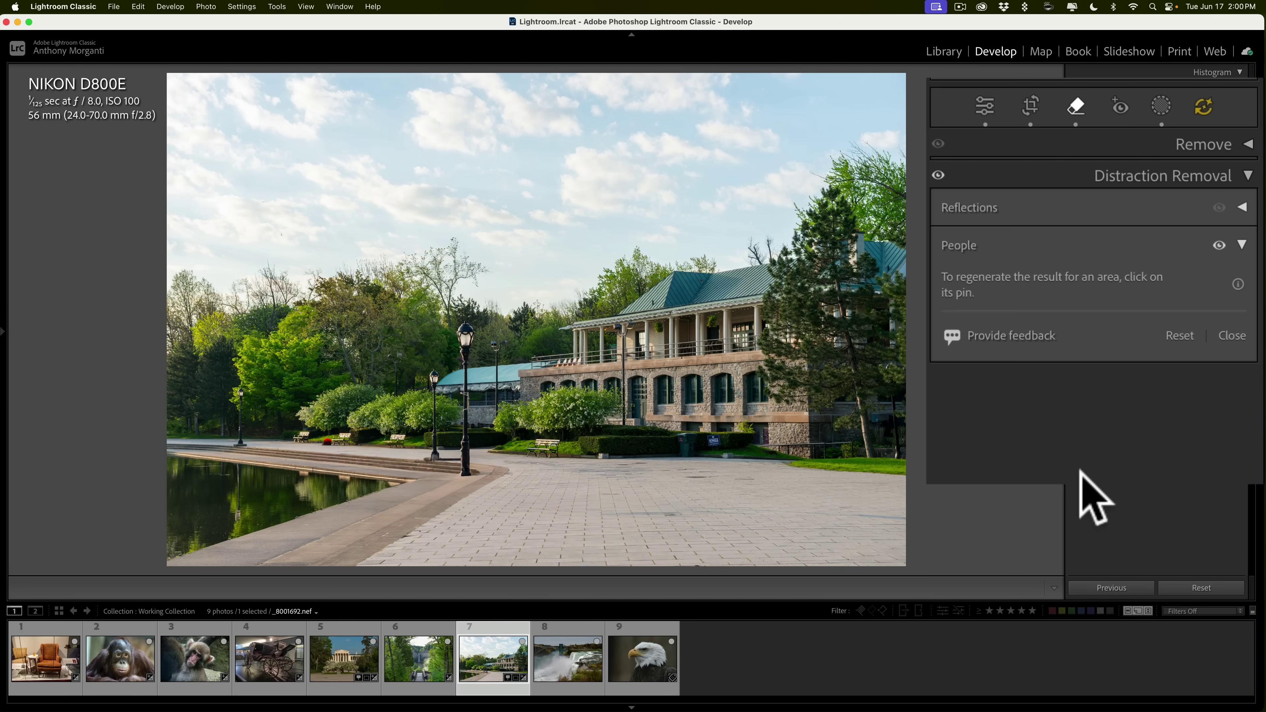
left_click(447, 494)
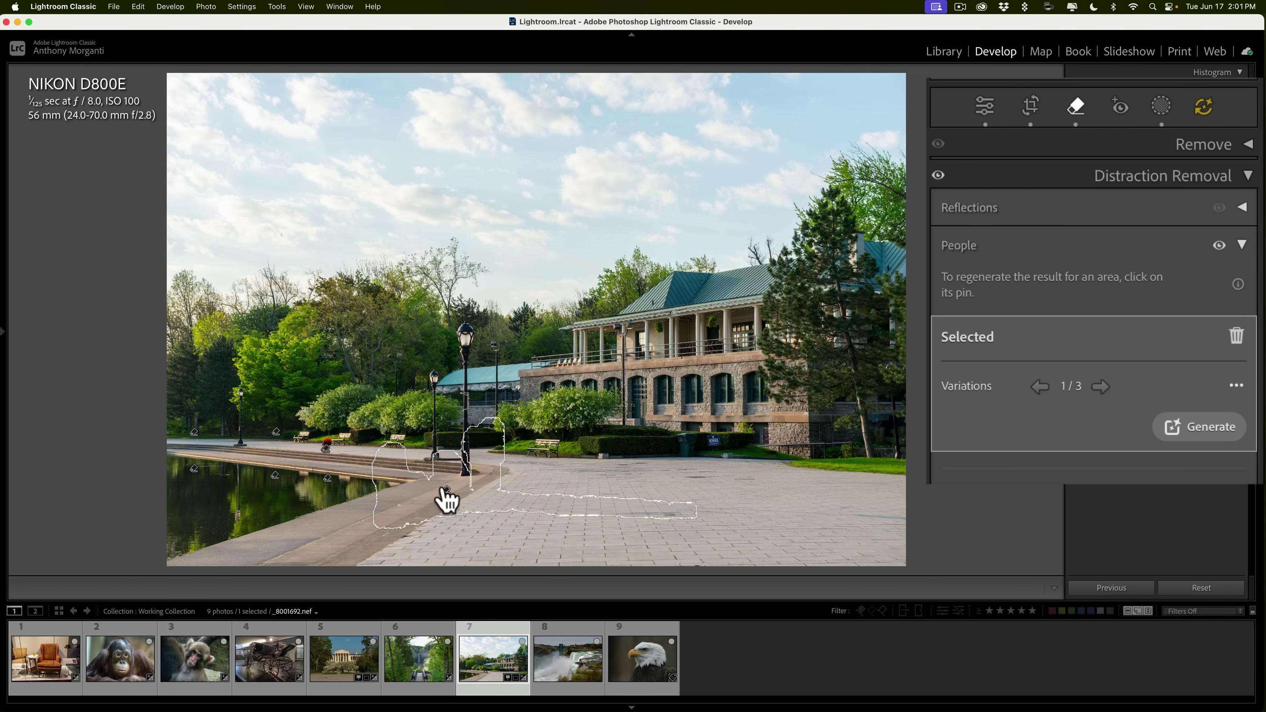
left_click(1100, 385)
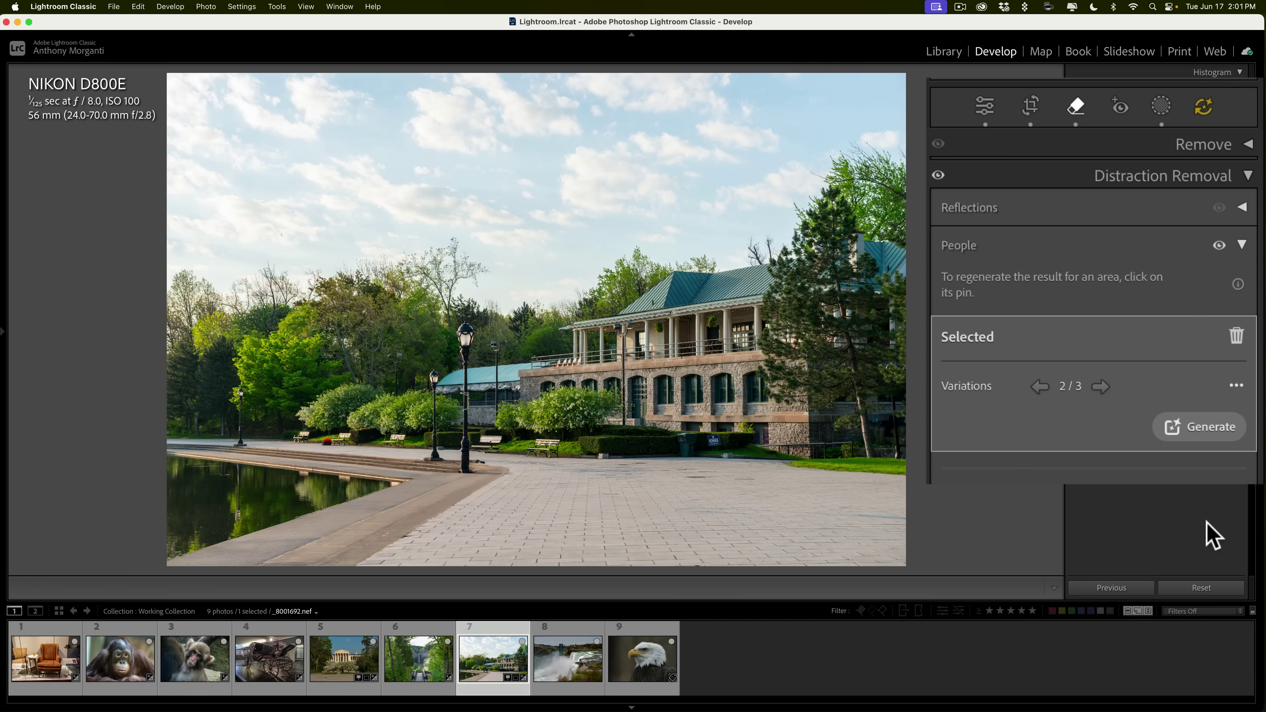
- On the Niagara Falls photo, keep the clifftop people and choose ledge fill variation 3 of 3
left_click(570, 650)
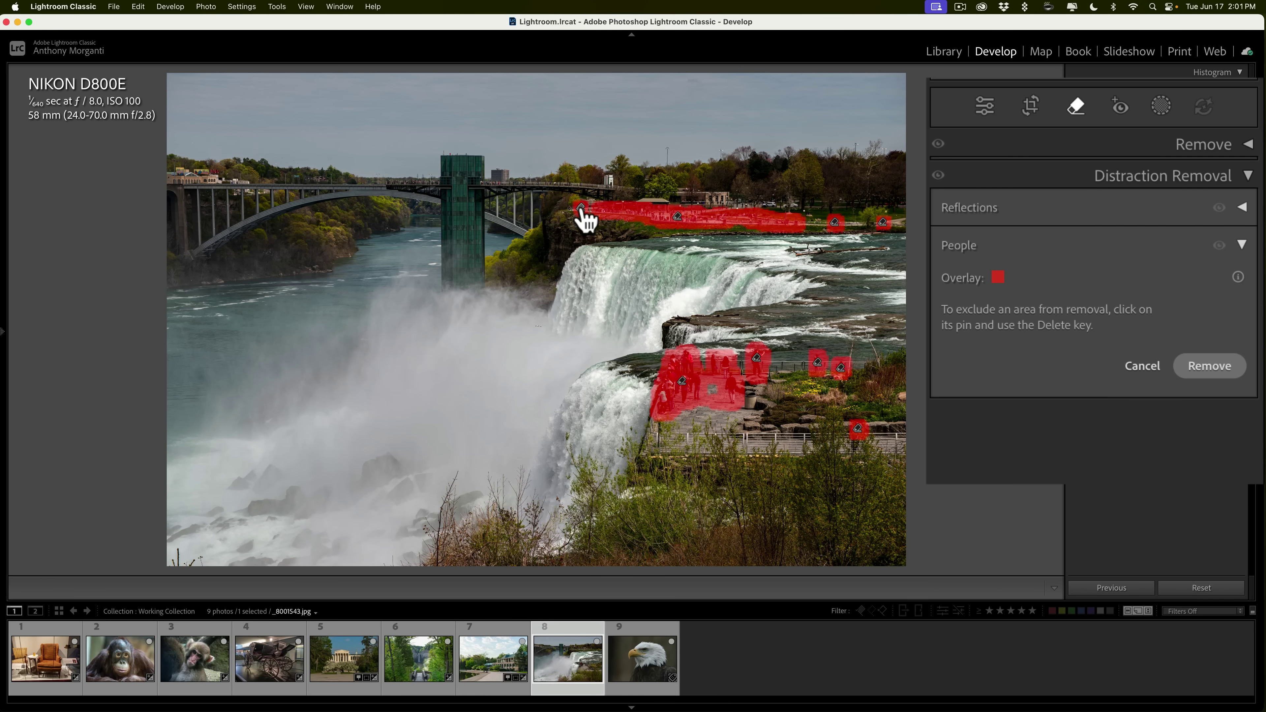
left_click(581, 207)
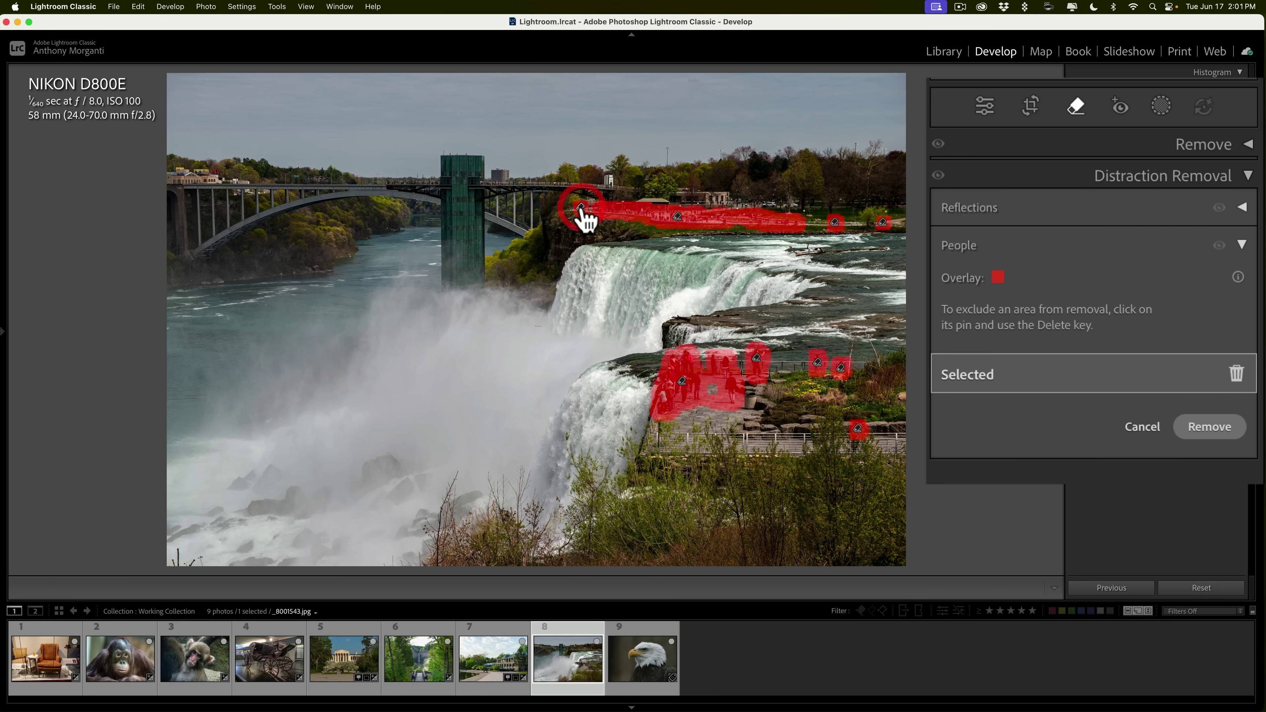
left_click(1236, 374)
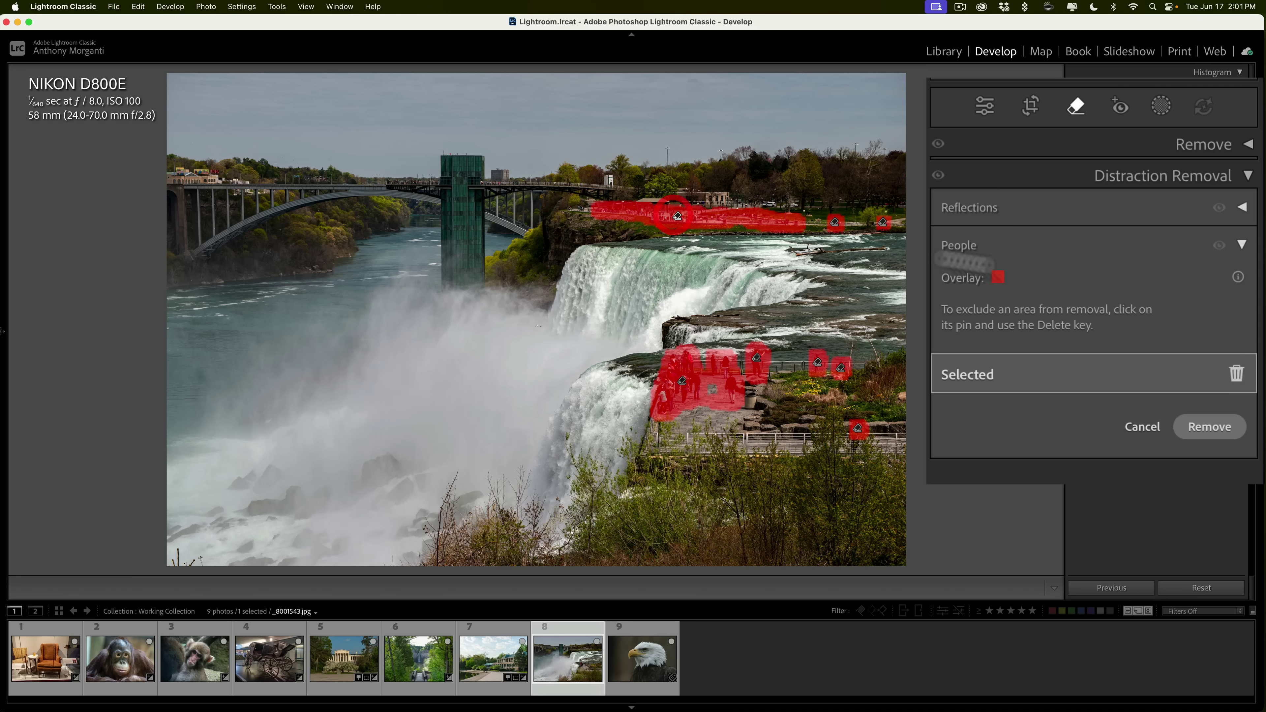
left_click(1236, 374)
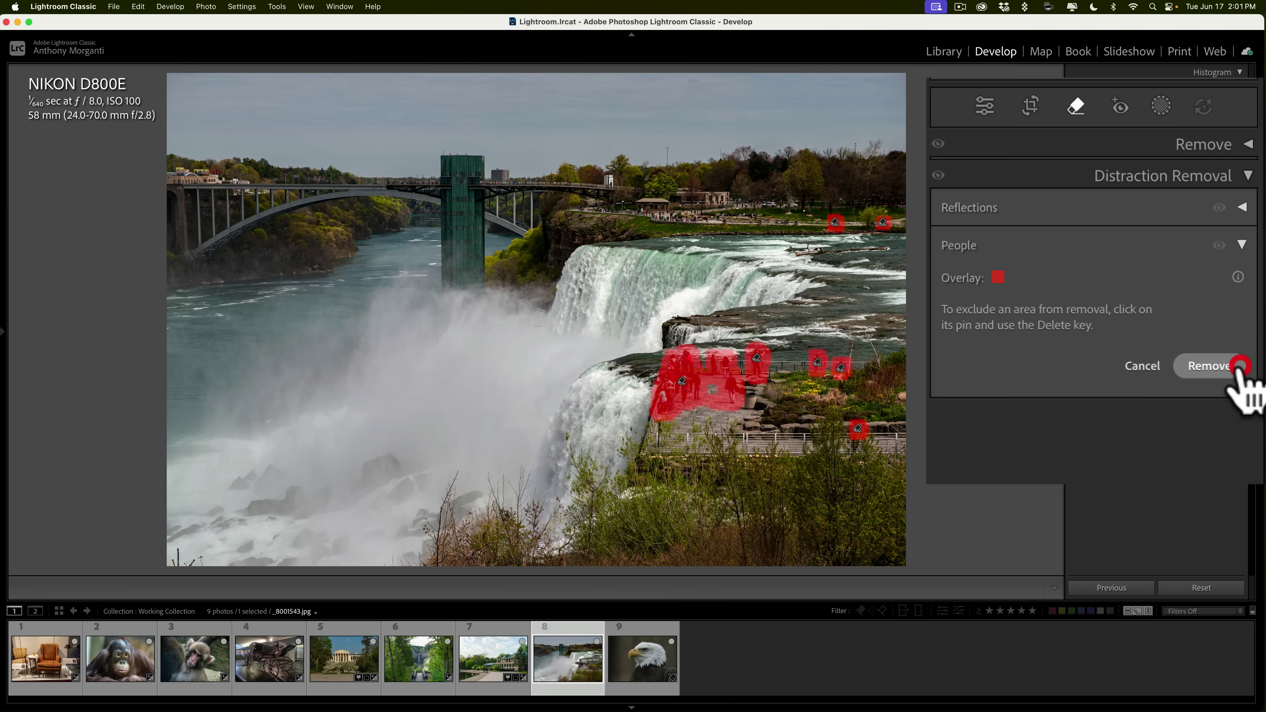
left_click(835, 223)
left_click(1236, 374)
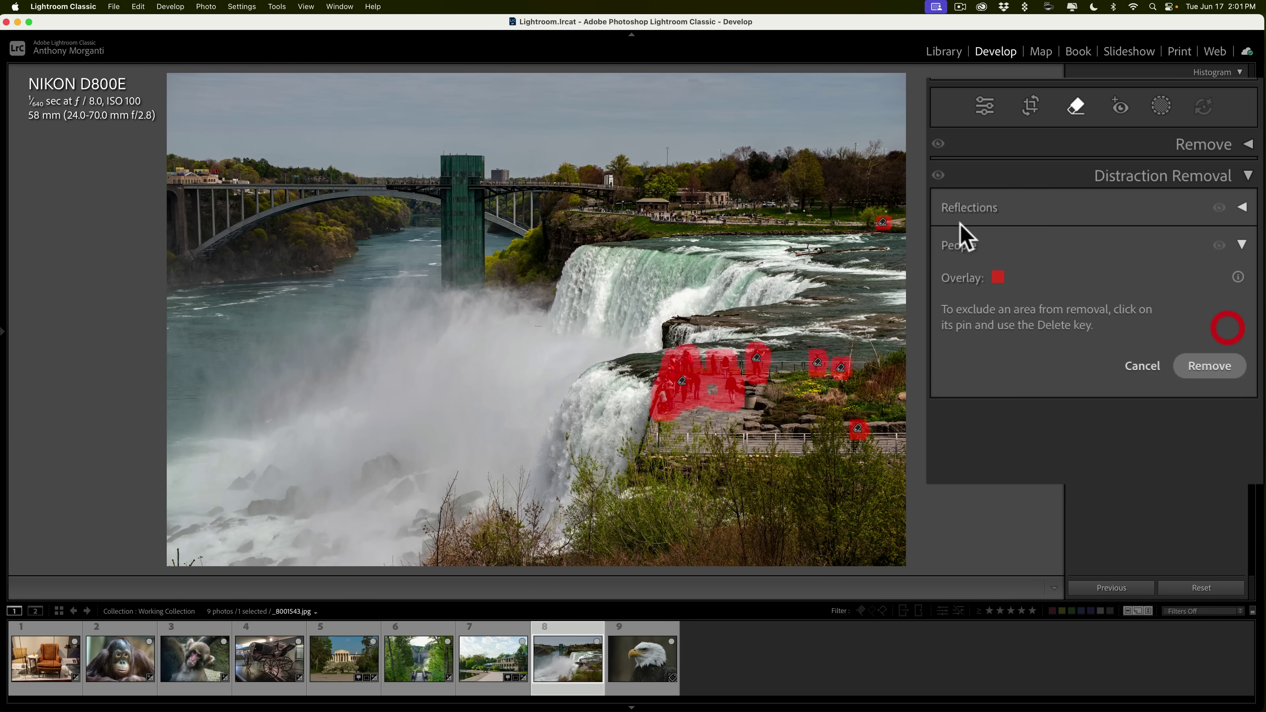
left_click(882, 223)
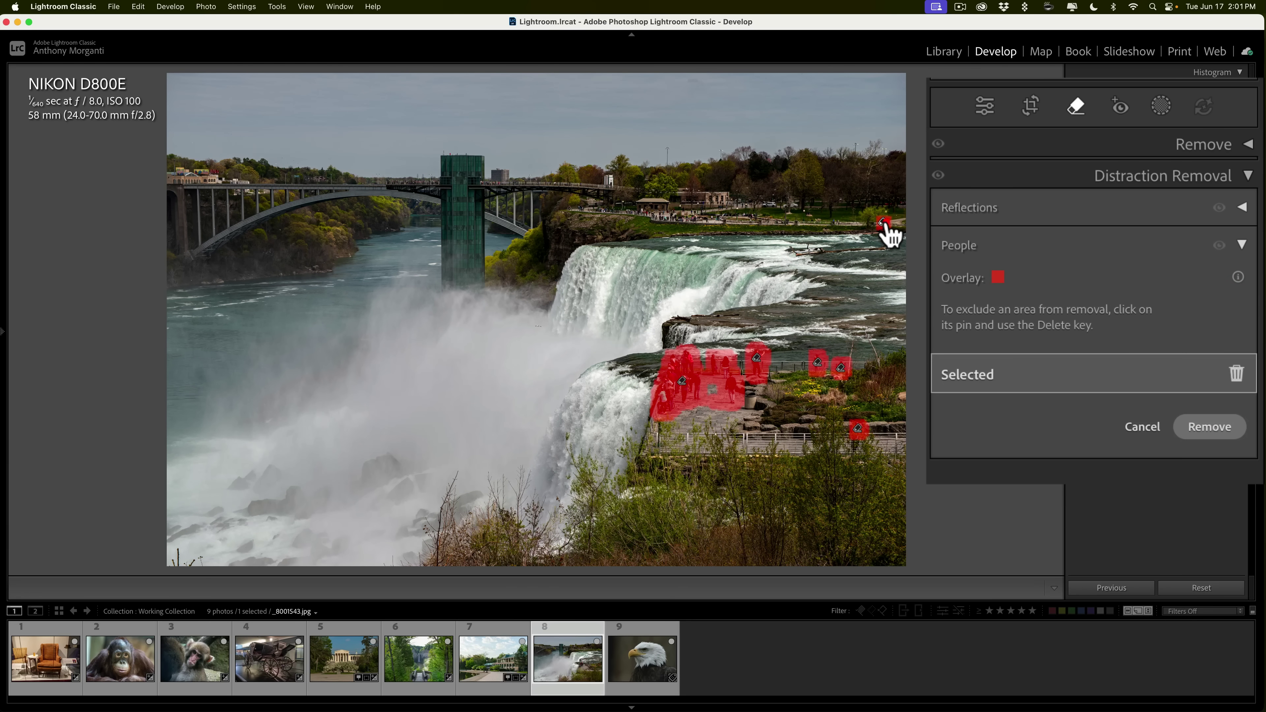
left_click(1236, 374)
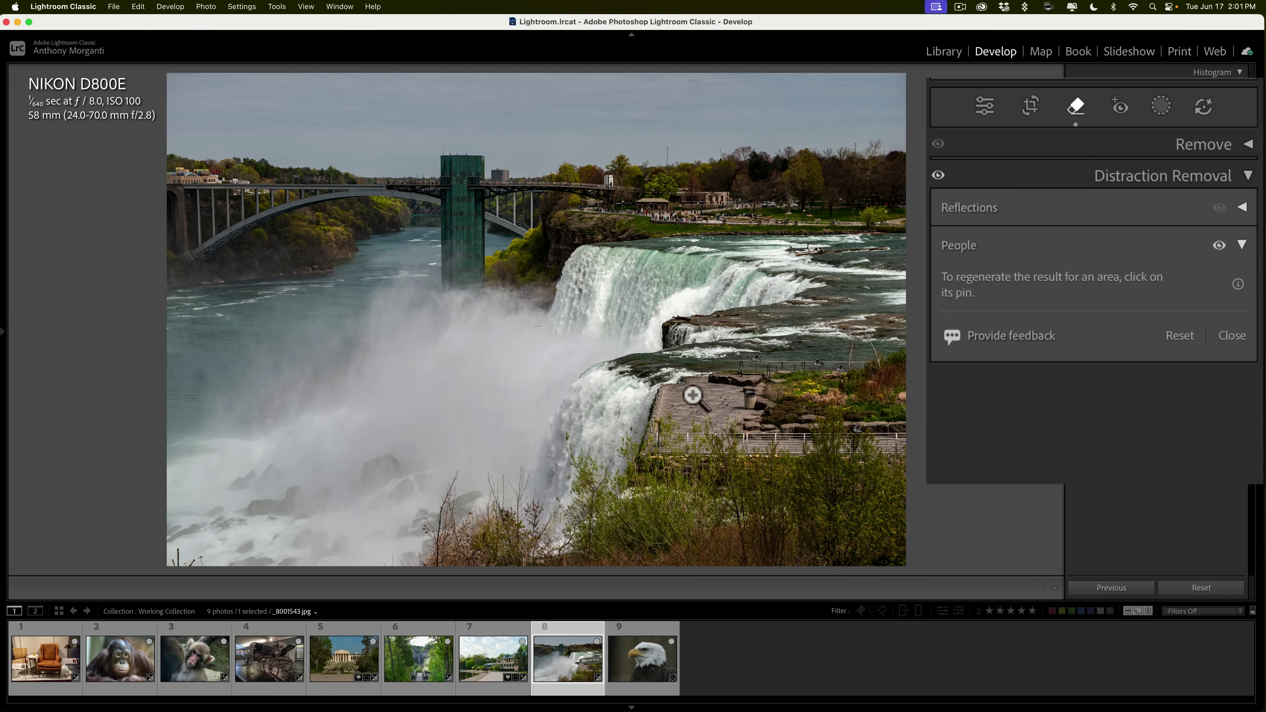
left_click(681, 381)
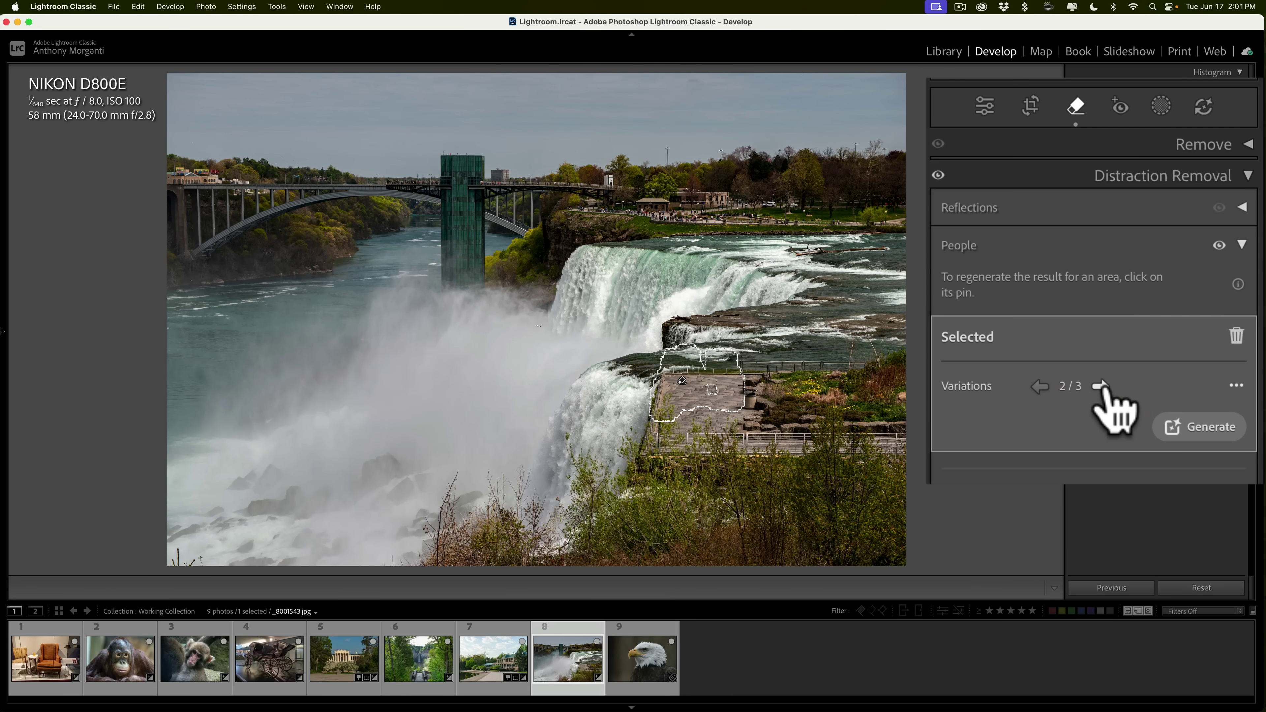
left_click(1100, 385)
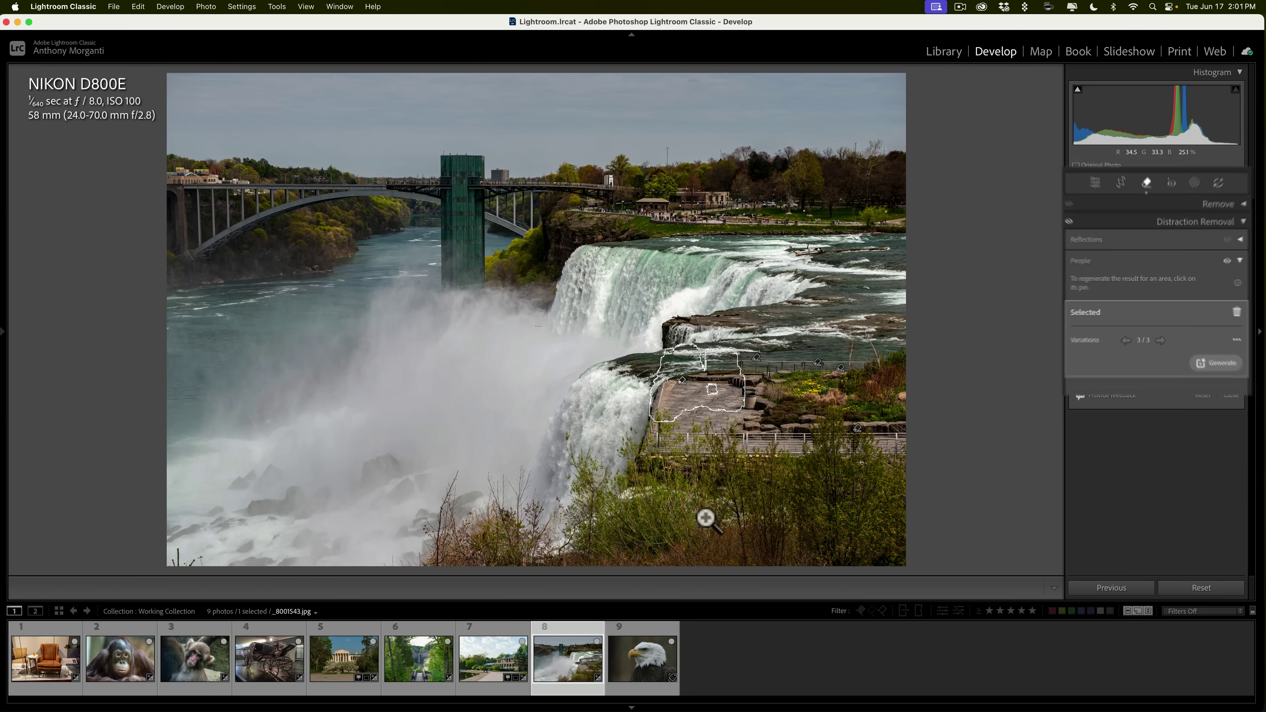
- Open the ISO 12800 bald eagle photo and expand its Detail panel in the Edit sliders
left_click(640, 655)
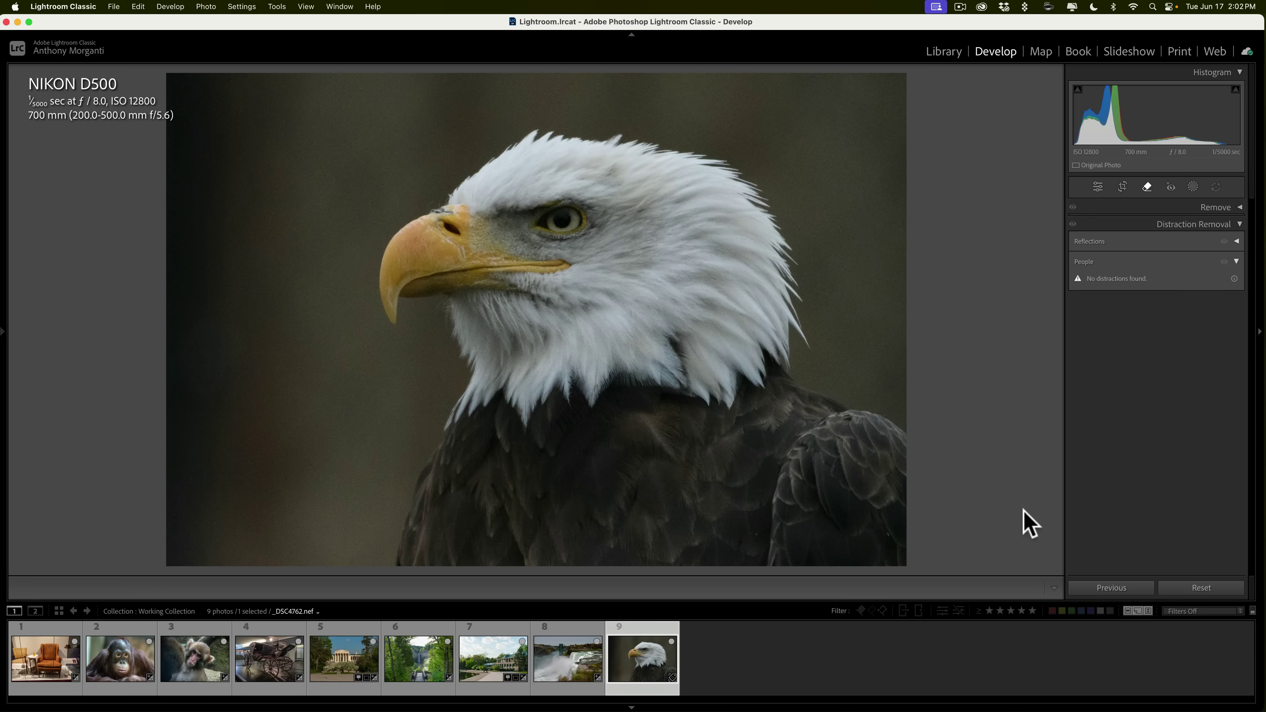
left_click(1237, 260)
left_click(1097, 188)
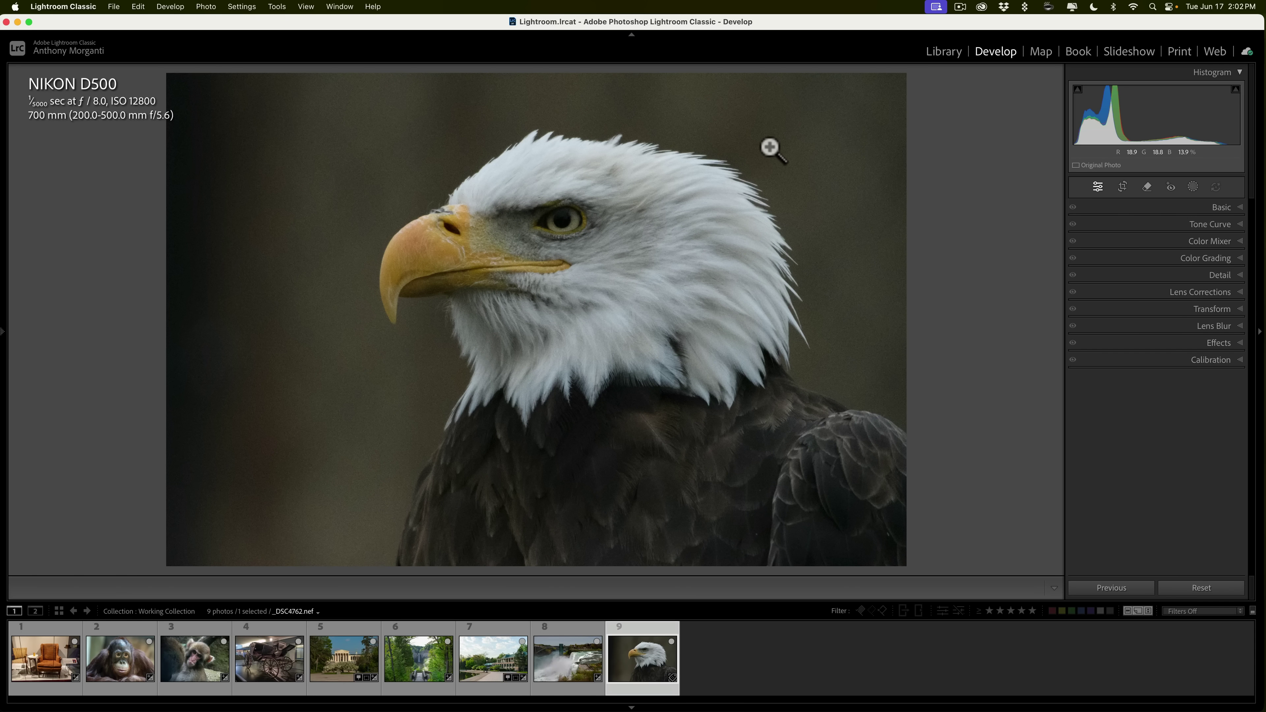
left_click(1221, 275)
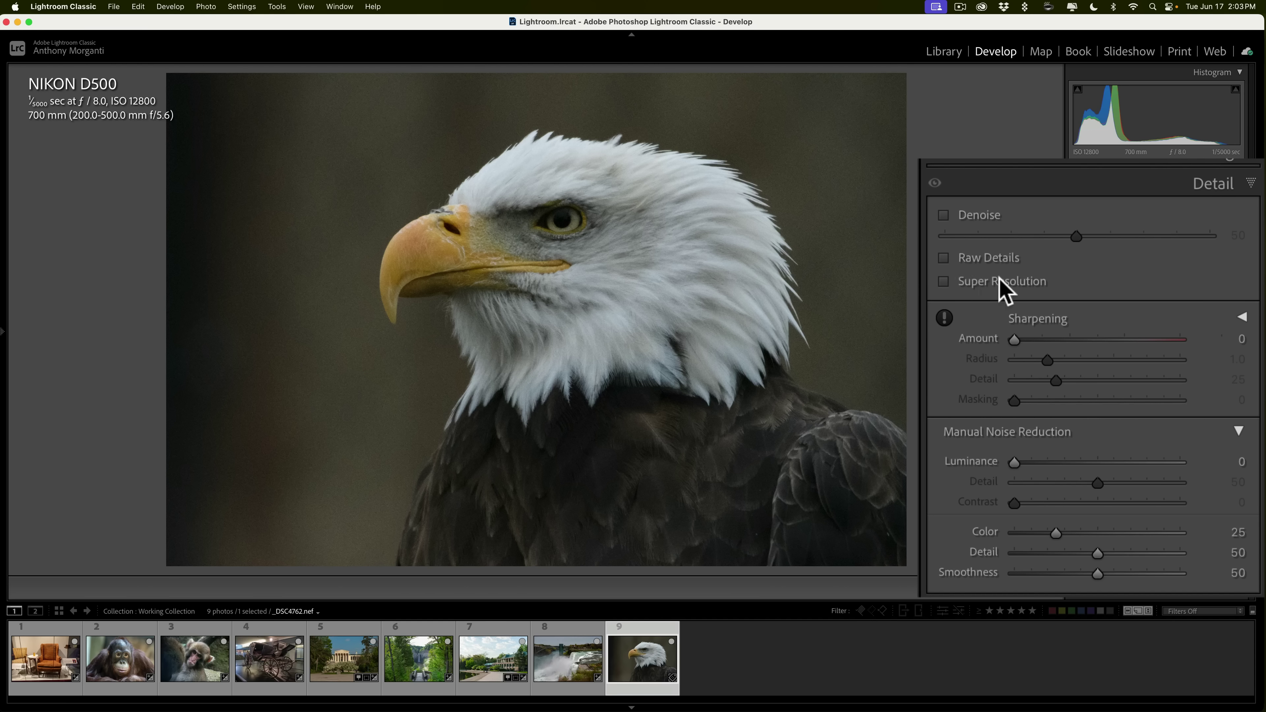
- Enable Denoise in the Detail panel at amount 50 on the eagle raw photo
left_click(943, 215)
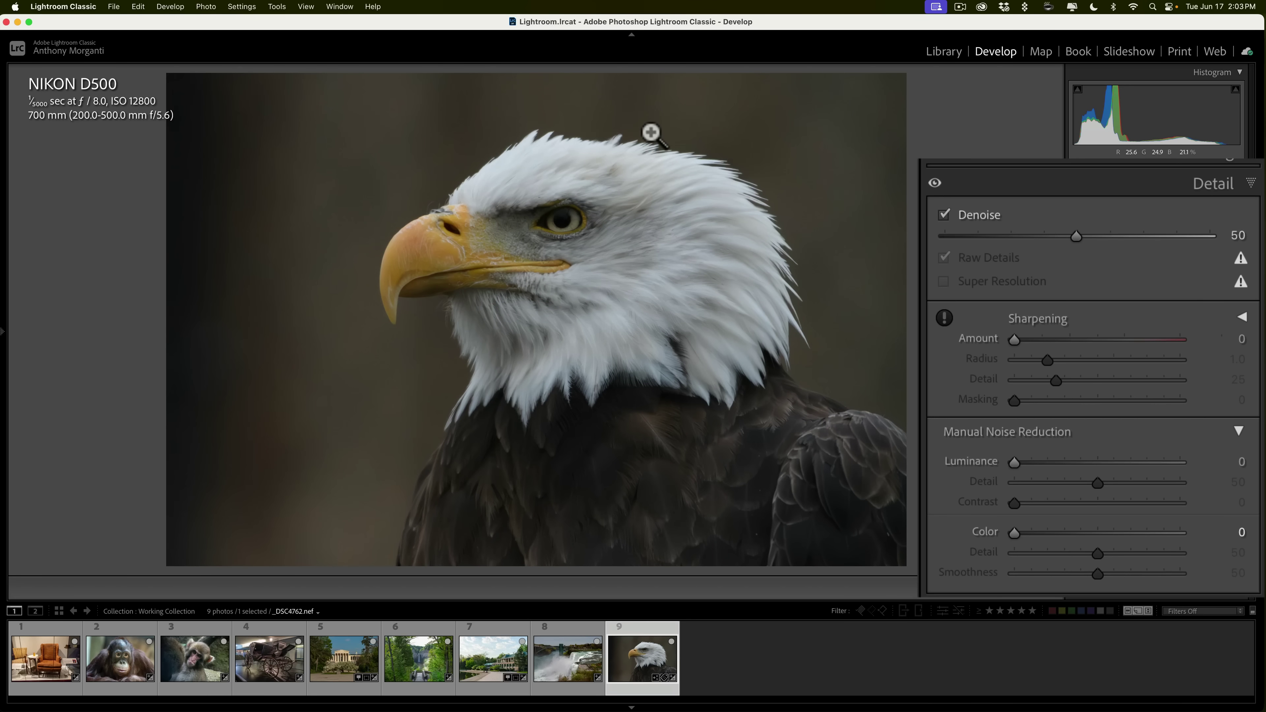
- Zoom on the eagle's head and beak, raise Denoise from 50 to 71, then fit to view
key("super")
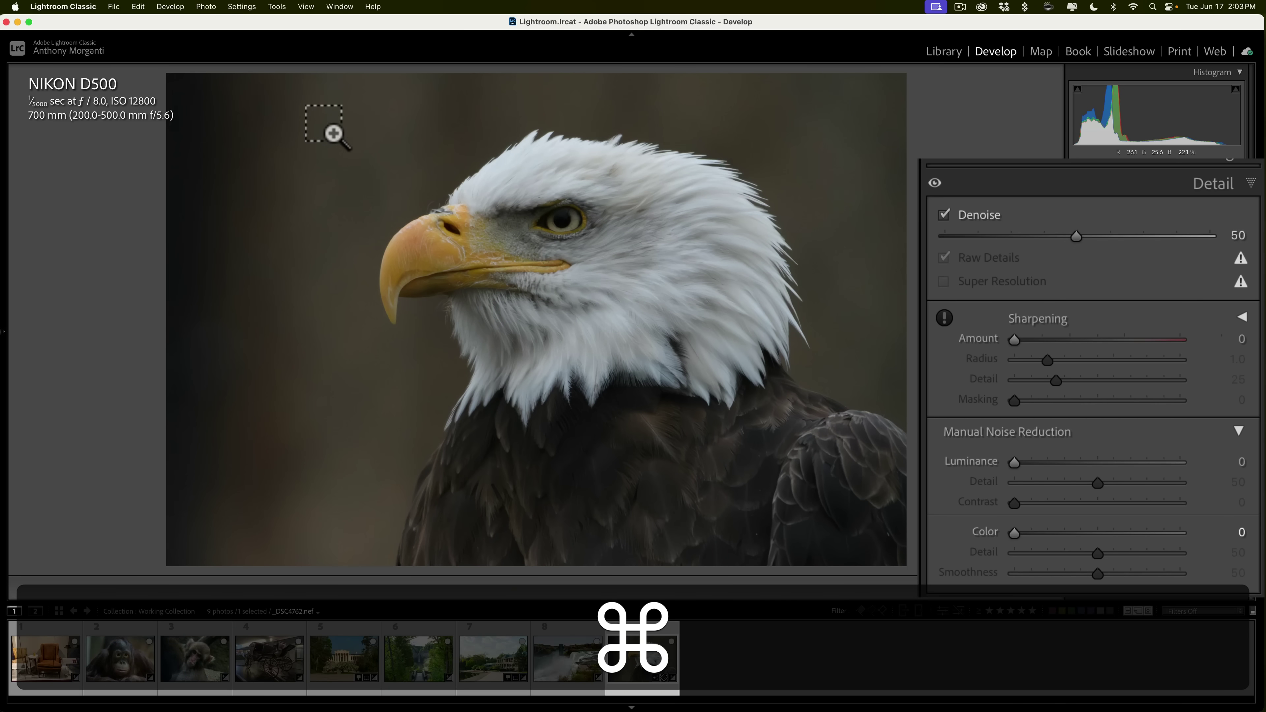
left_click_drag(330, 132, 619, 329)
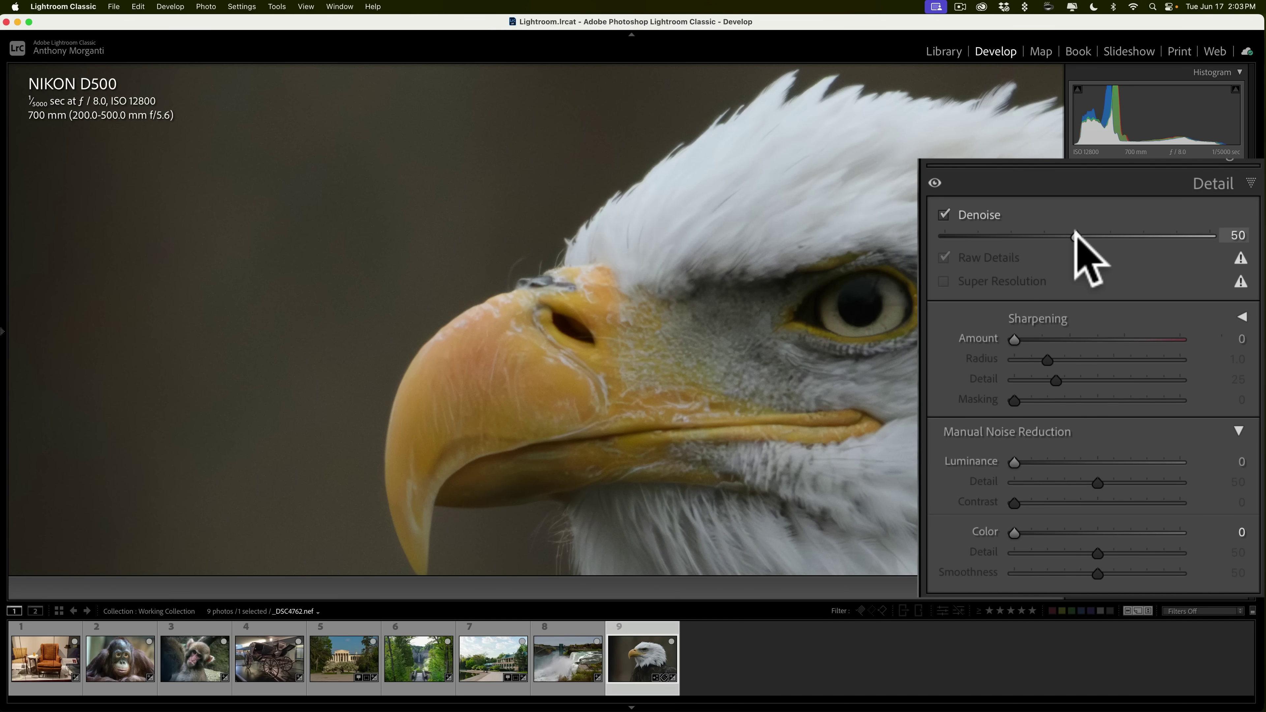
left_click_drag(1076, 236, 1132, 237)
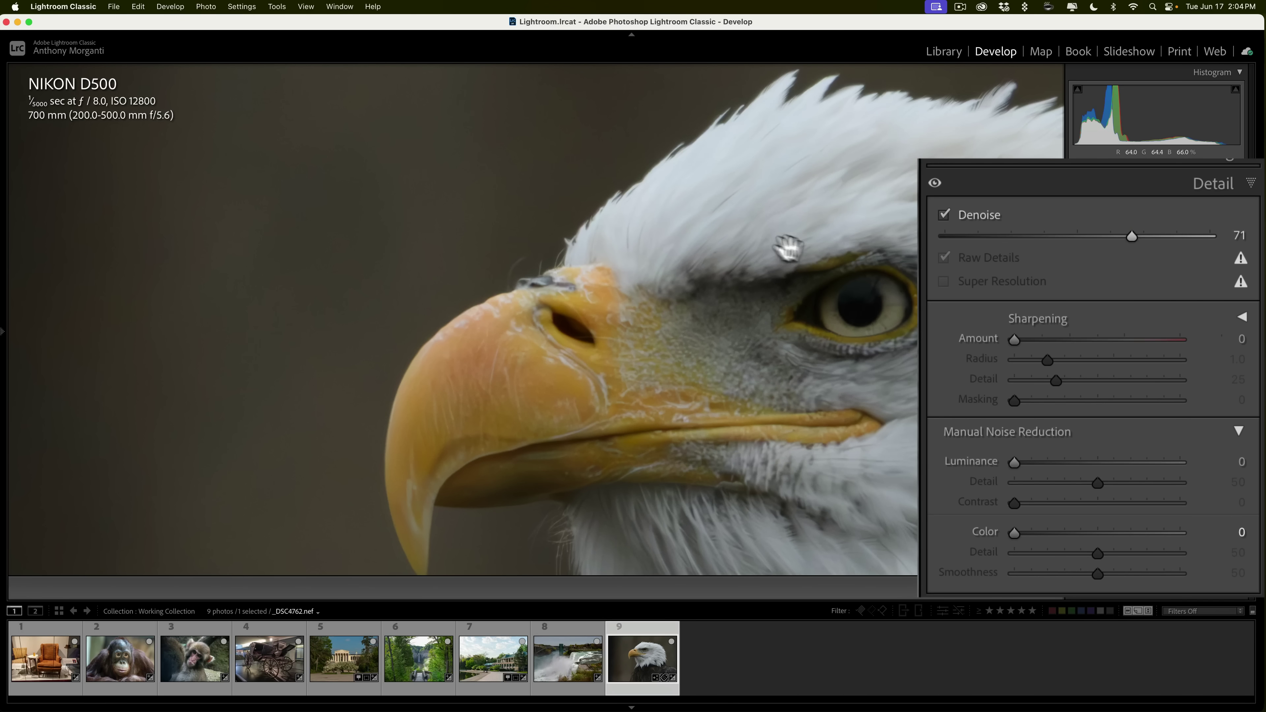
left_click_drag(806, 249, 466, 263)
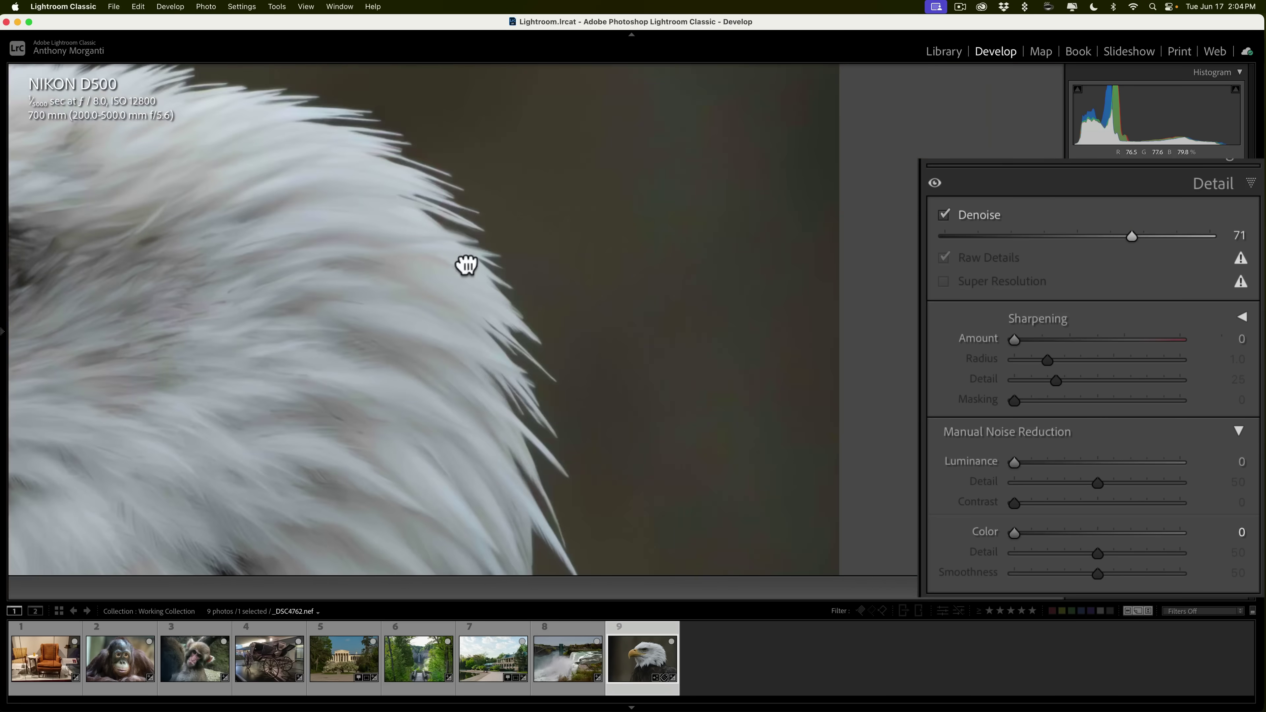
left_click(565, 228)
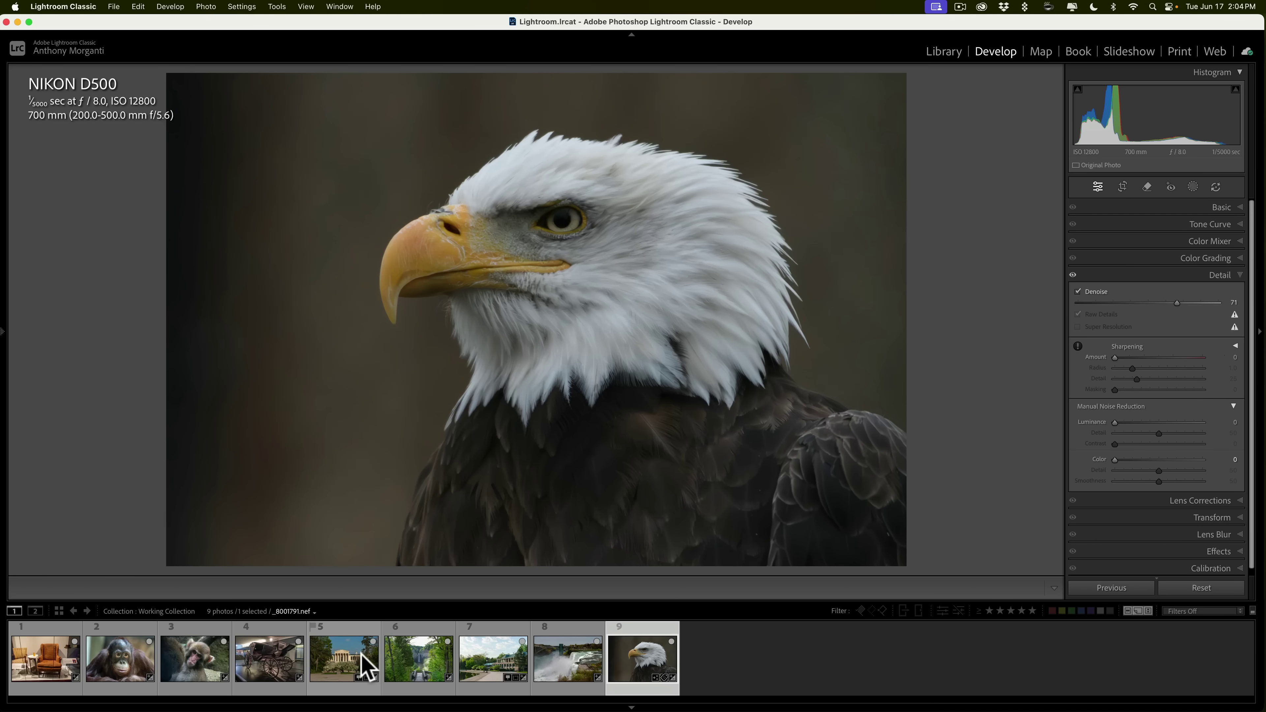
- Enable Super Resolution on the park building photo (11219 x 7487), inspect the pediment, then disable it
left_click(367, 667)
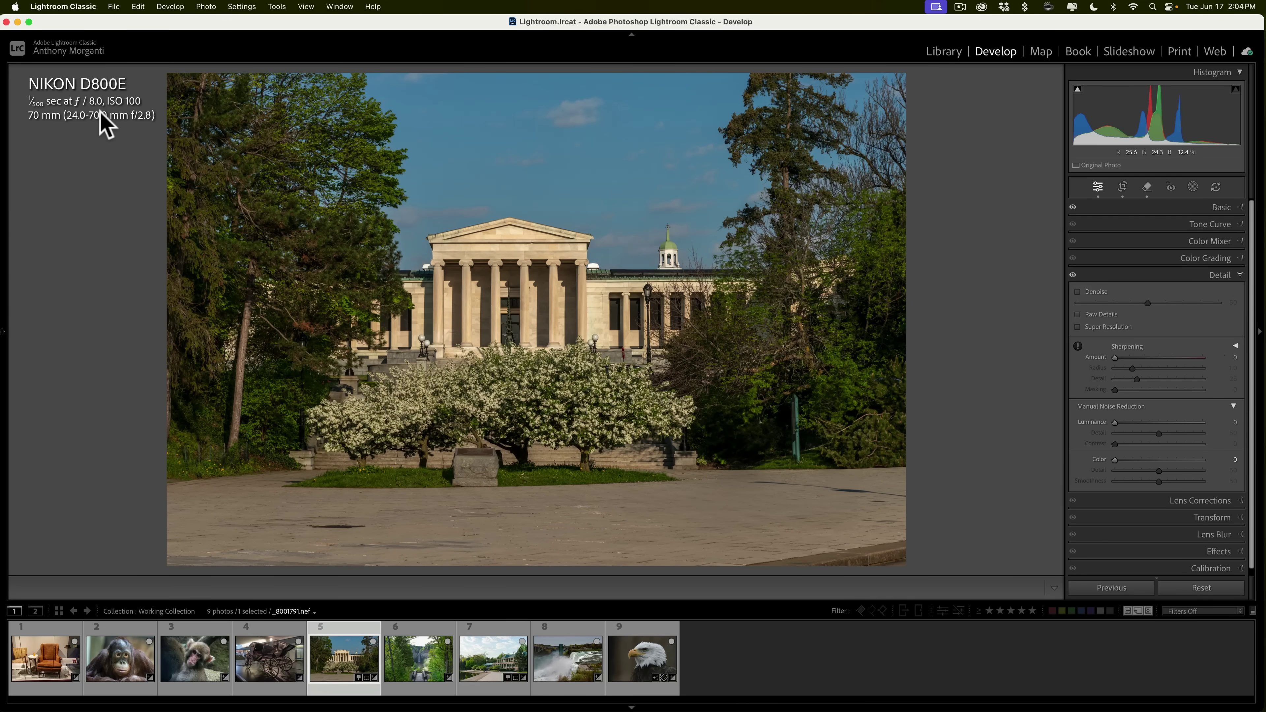
key("i")
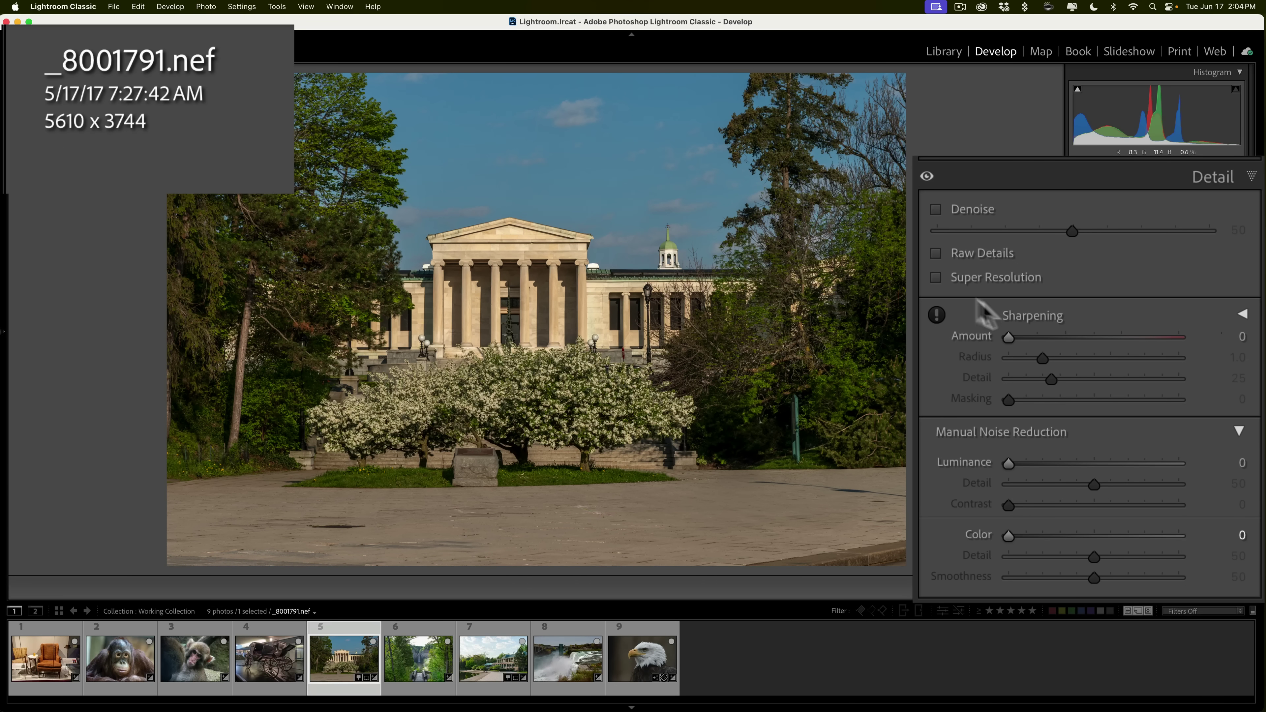
left_click(936, 277)
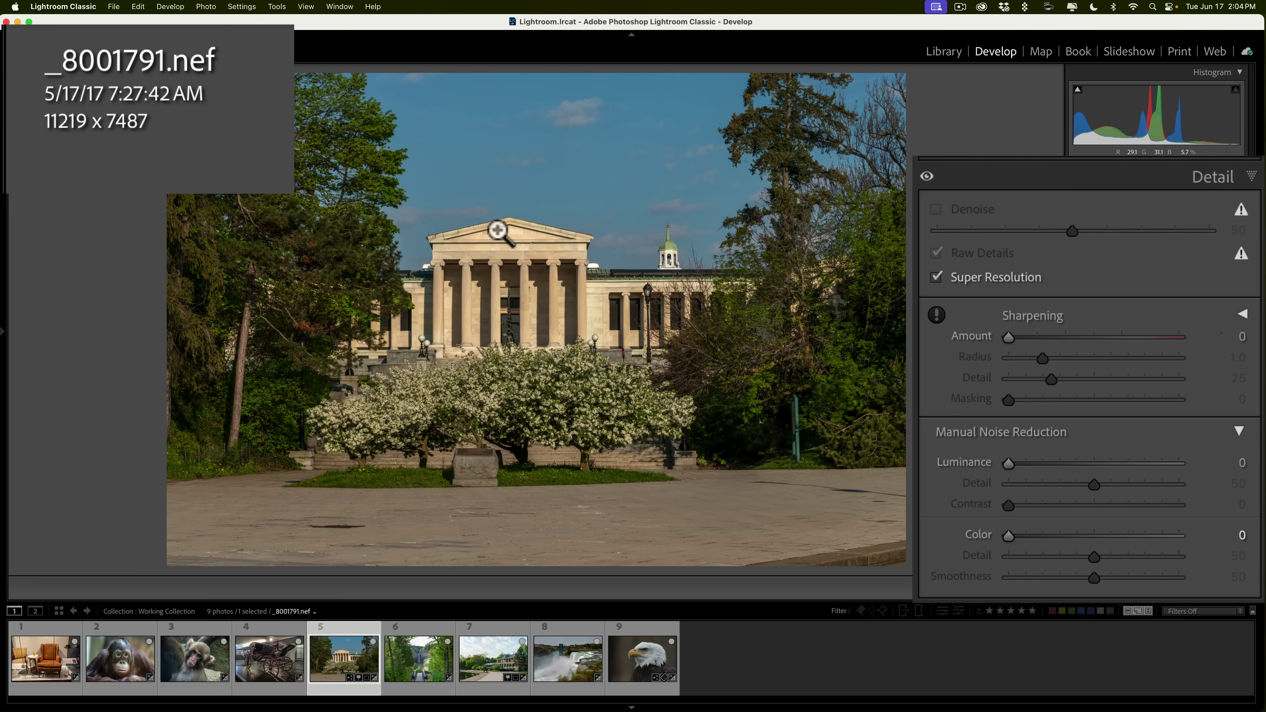
left_click(596, 233)
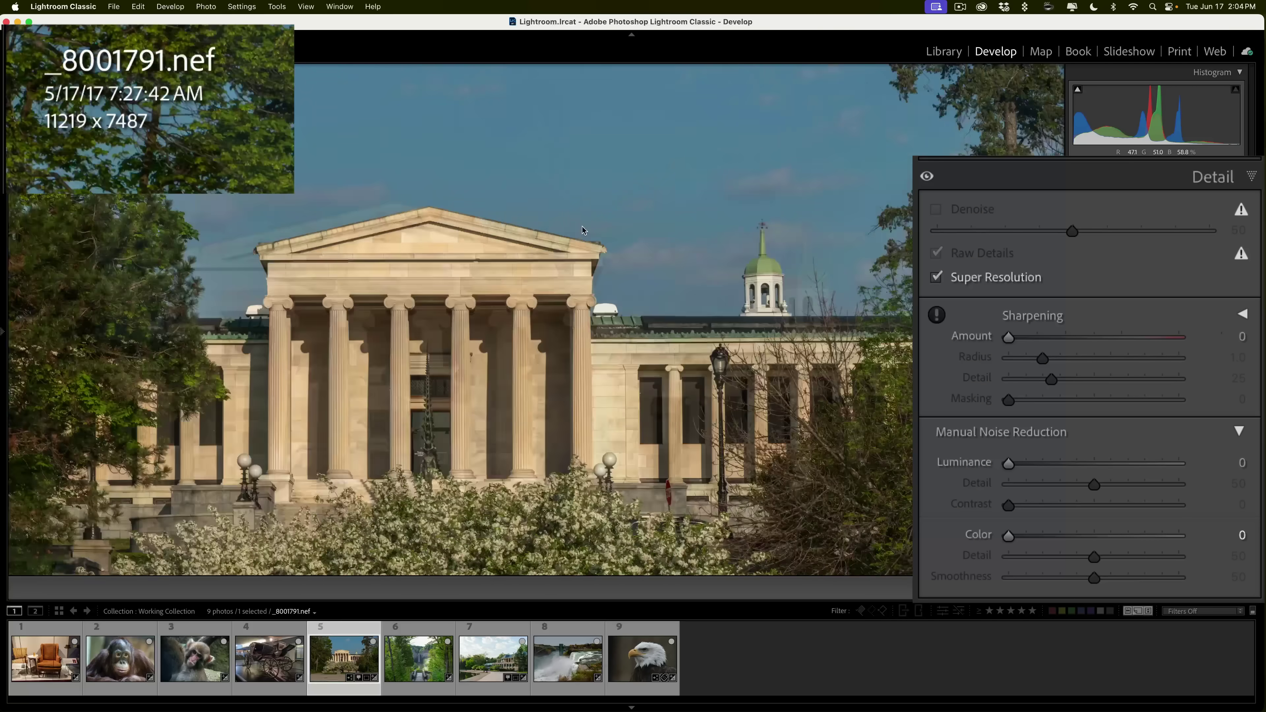
left_click(584, 230)
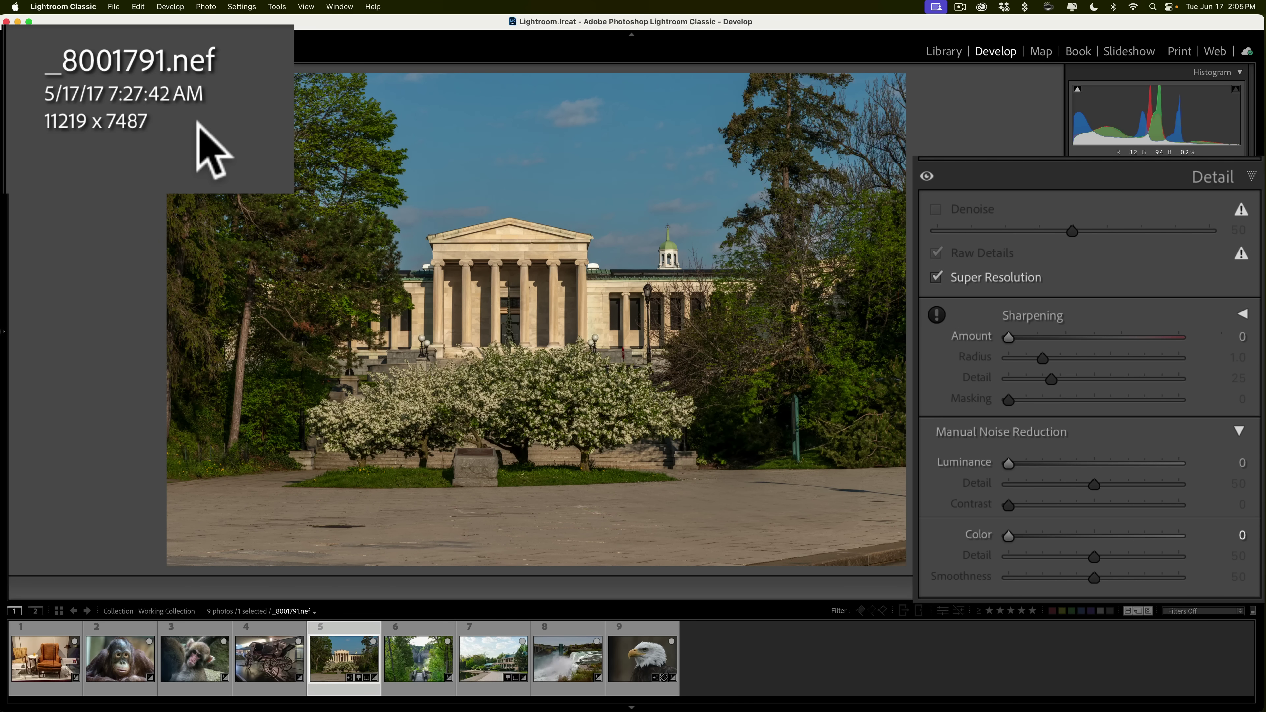
left_click(936, 276)
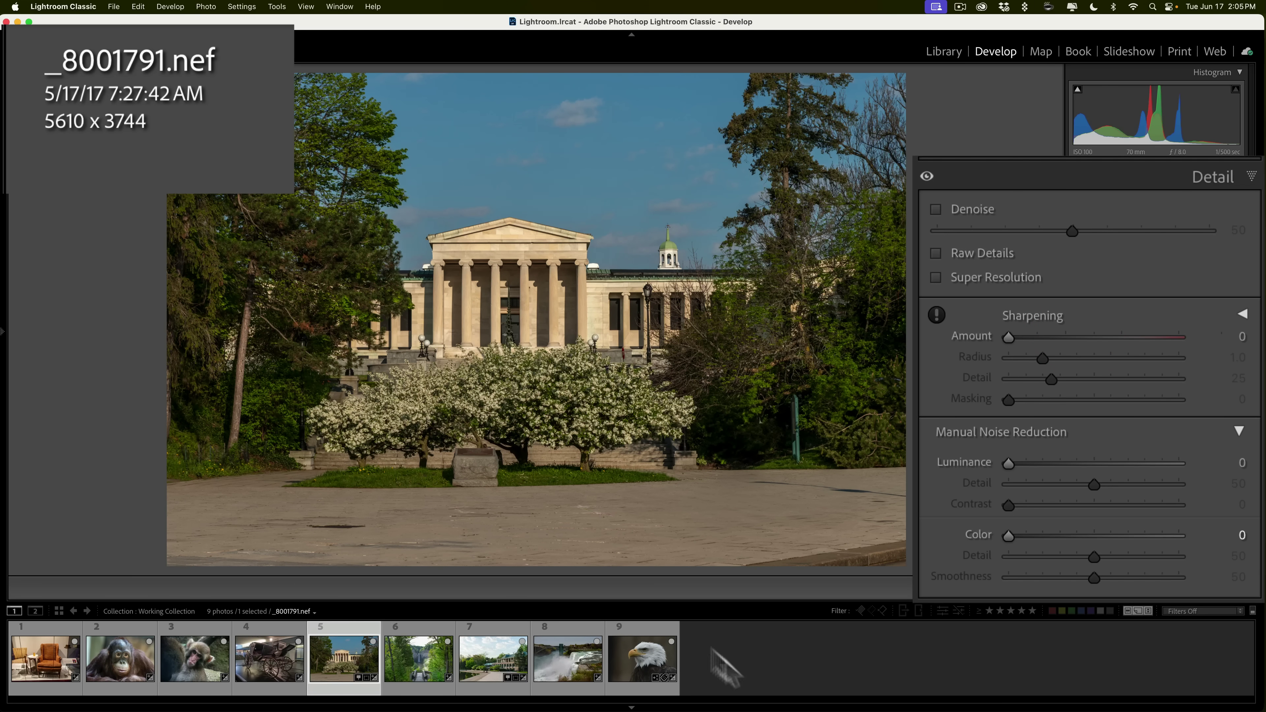
- Compare the eagle's head zoomed in with Denoise off and on, leaving Denoise at 71
left_click(642, 666)
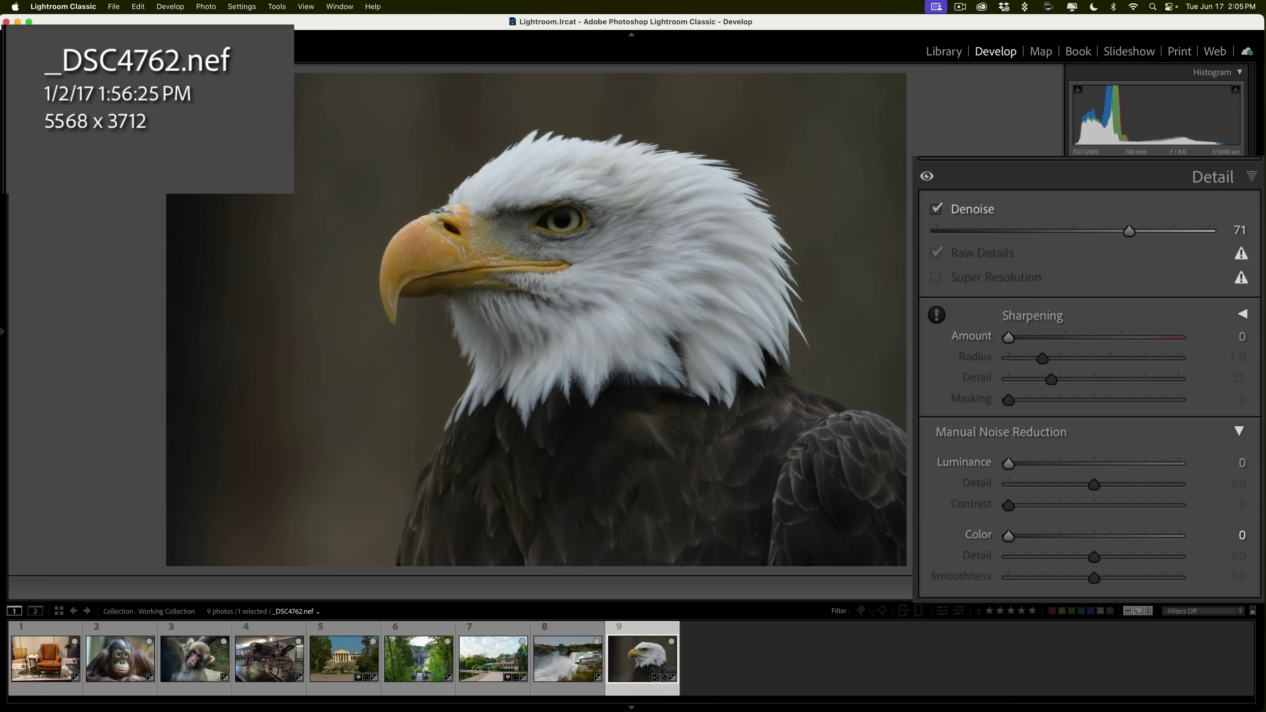
left_click(936, 209)
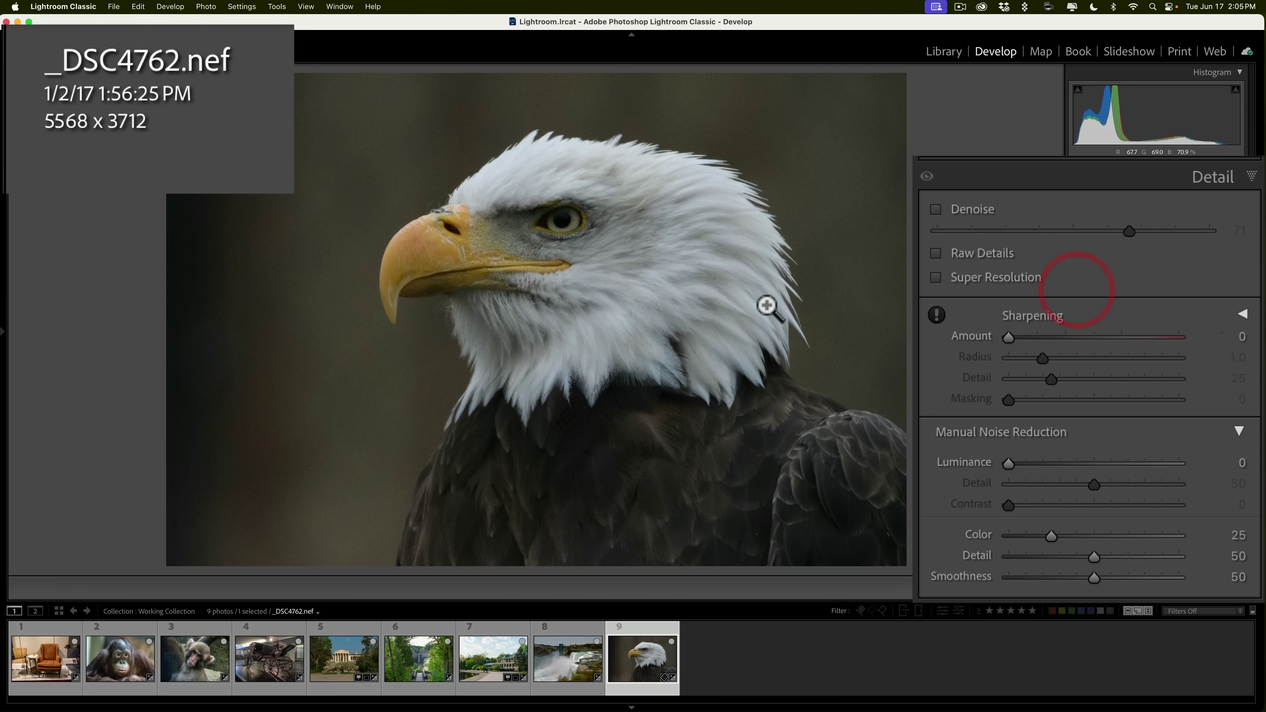
left_click(529, 136)
left_click_drag(367, 212, 588, 279)
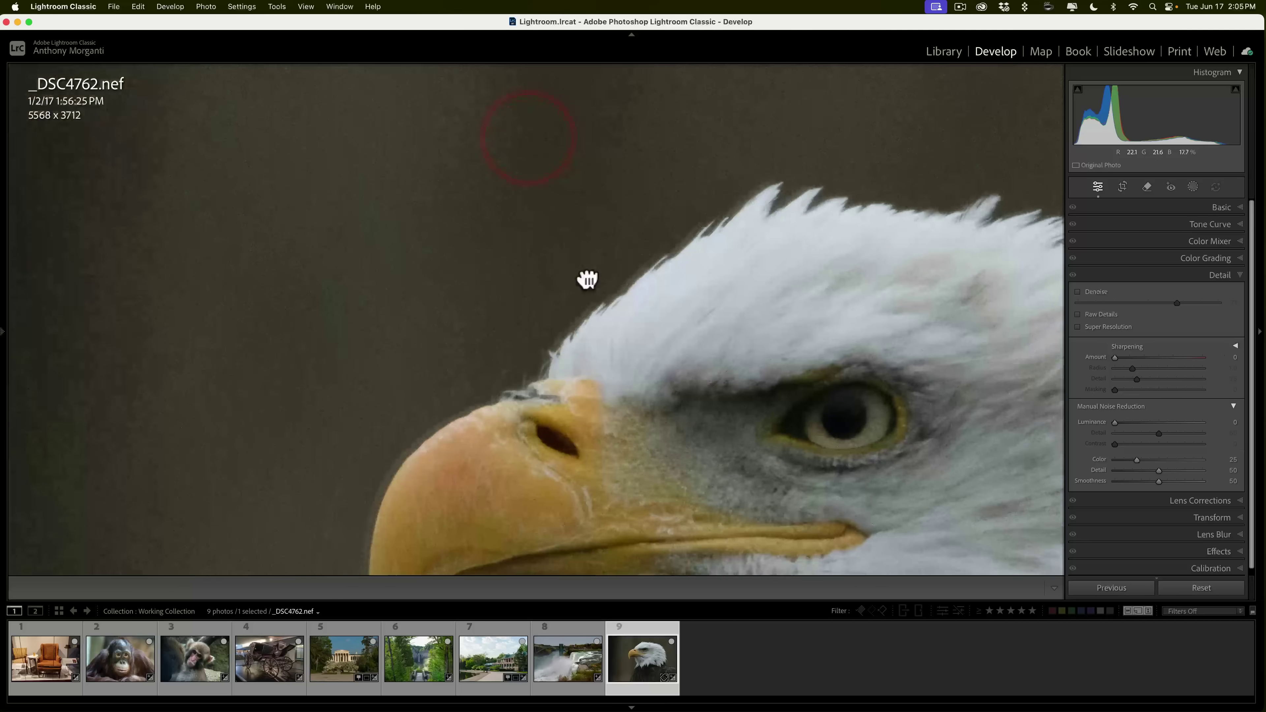
left_click(586, 277)
left_click(1077, 292)
left_click(1077, 292)
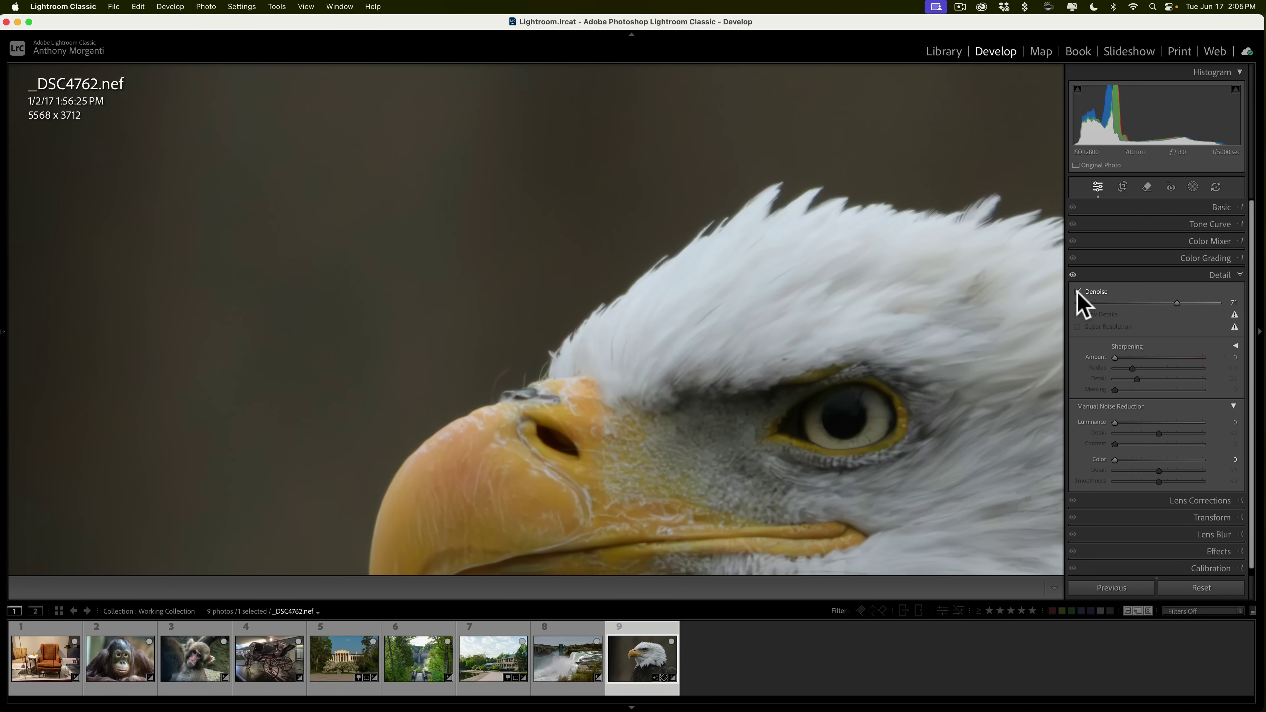
left_click(629, 257)
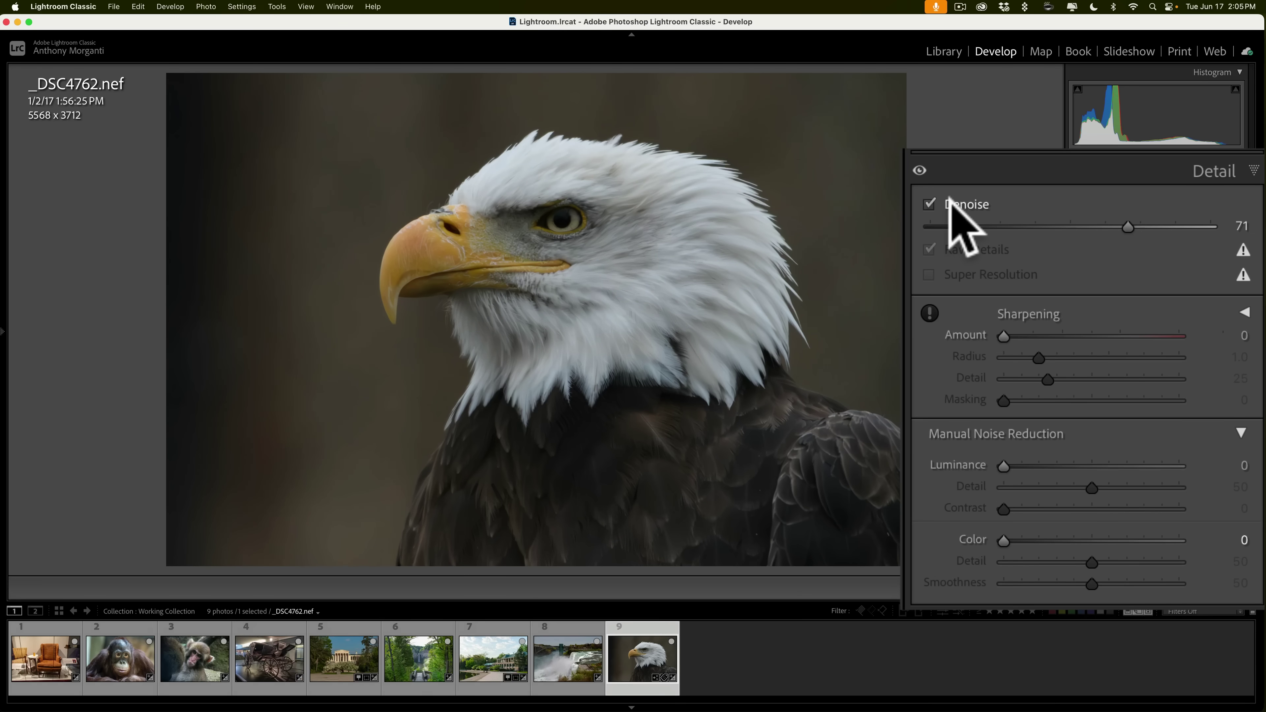
left_click(1231, 171)
left_click(1231, 170)
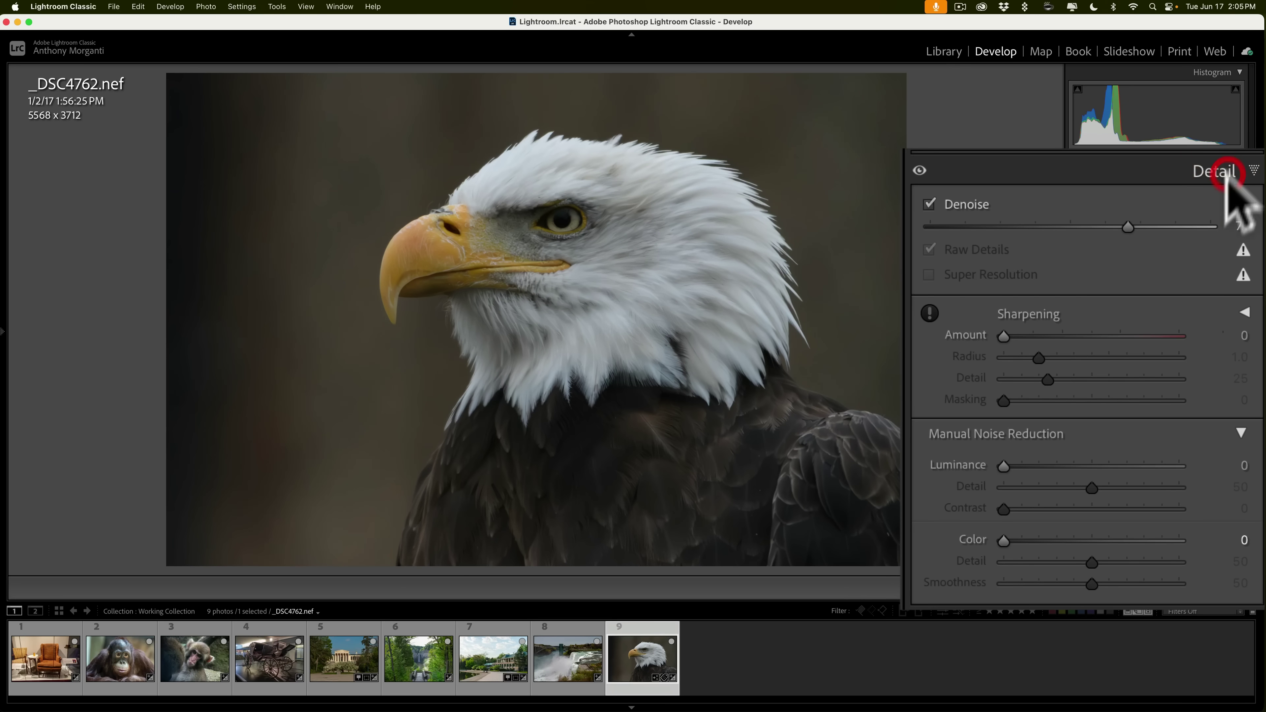
mouse_move(1242, 254)
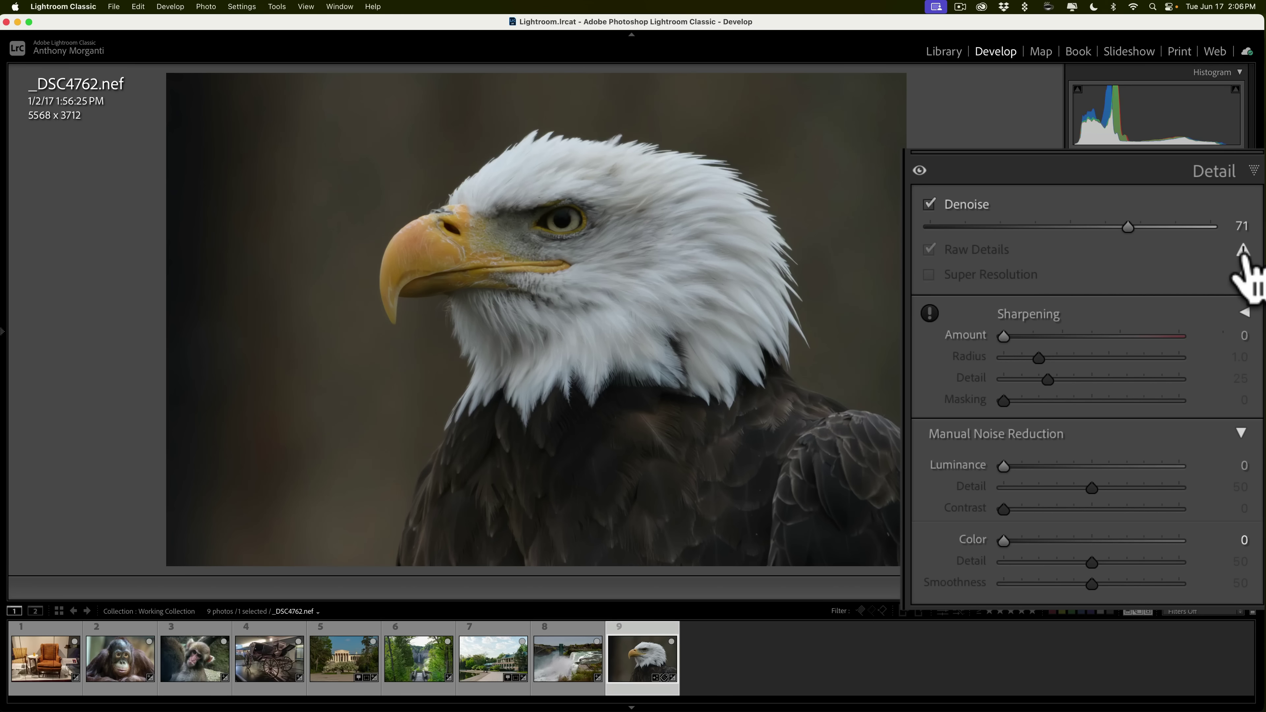
left_click(1243, 253)
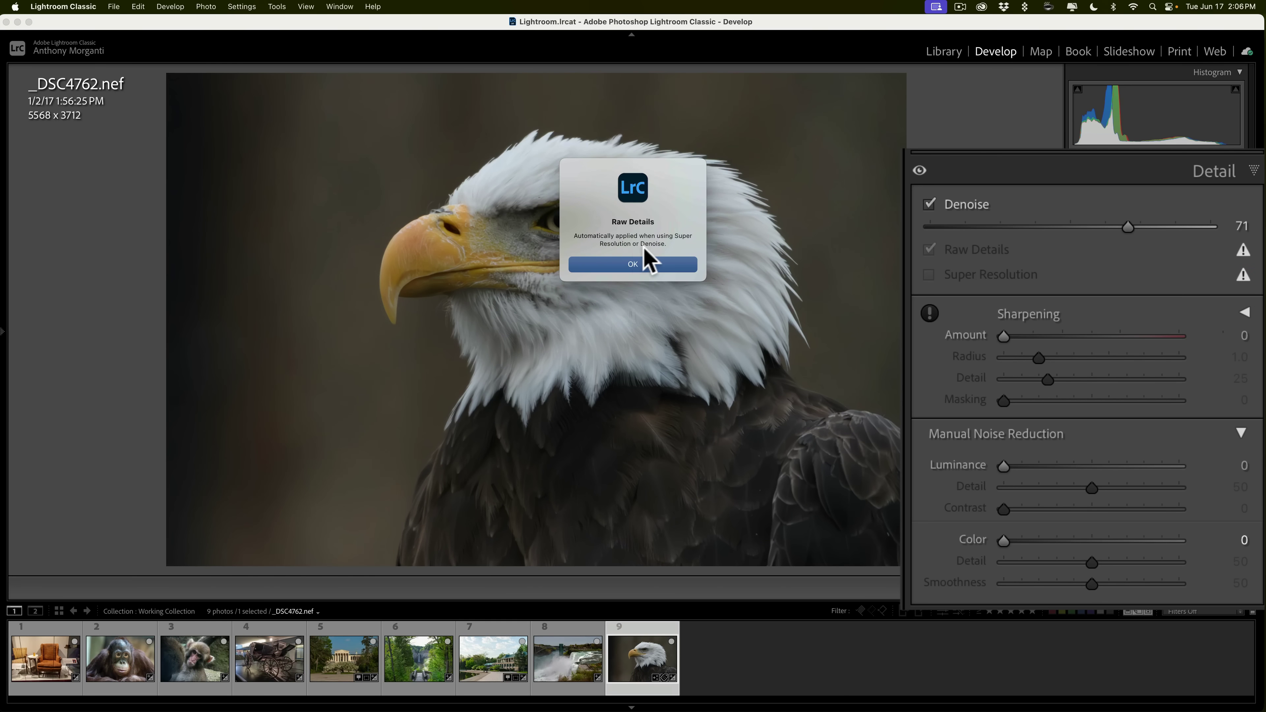
left_click(638, 264)
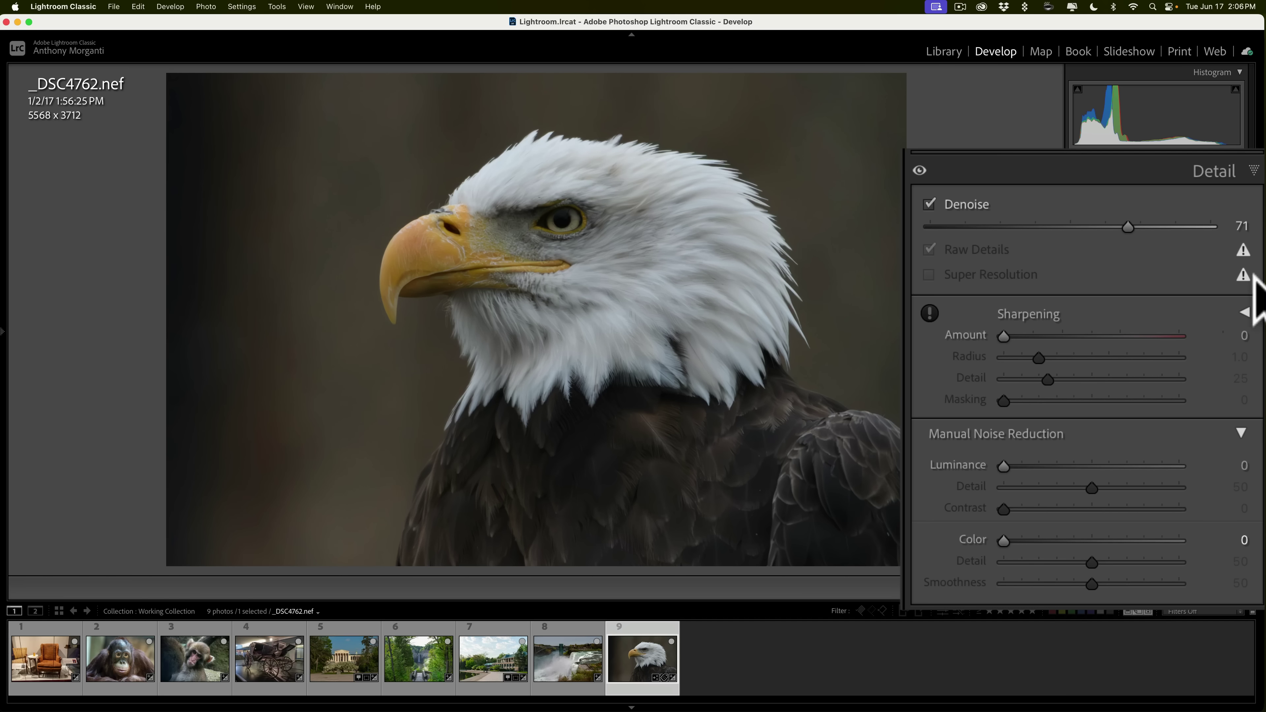
left_click(1243, 276)
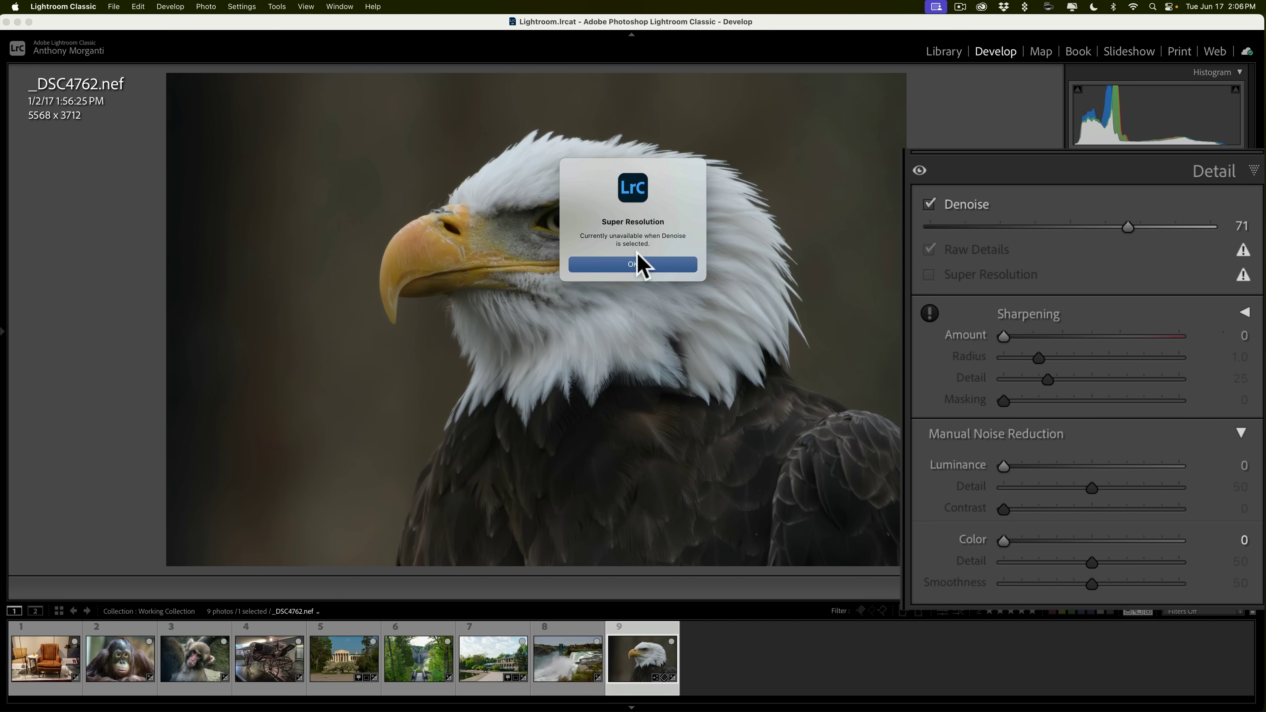
left_click(632, 265)
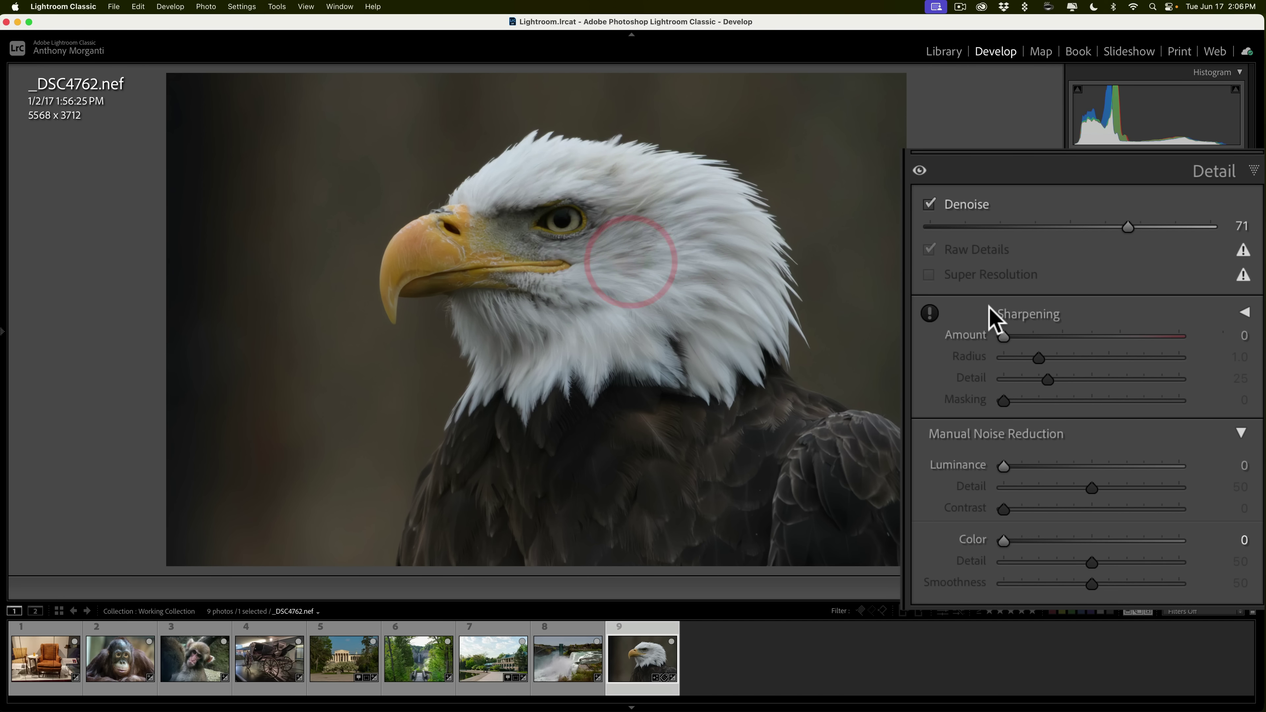